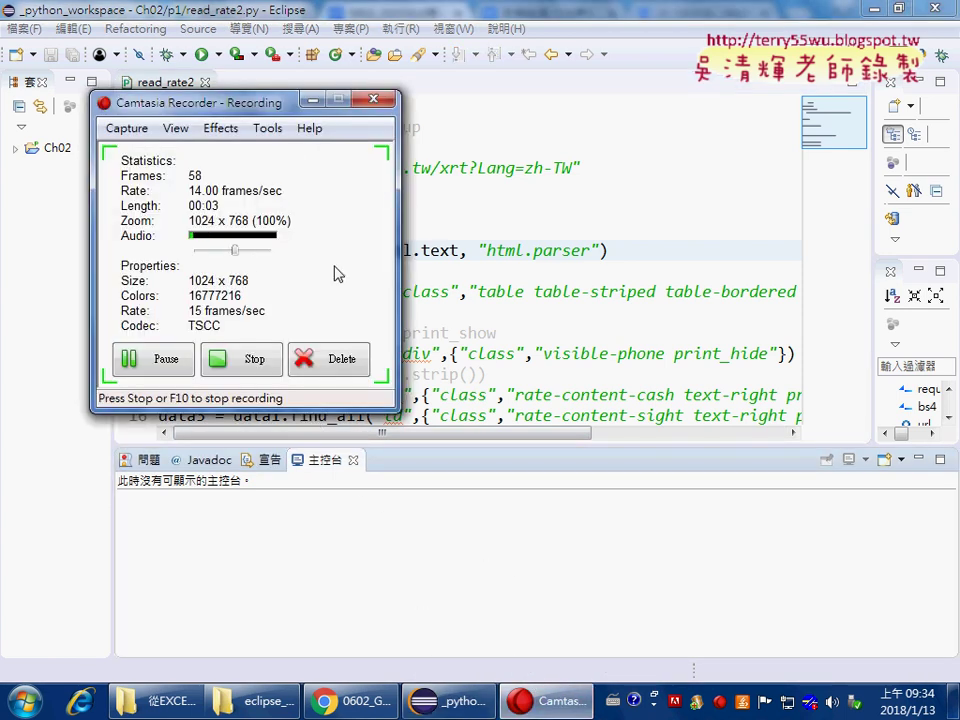
# - Bring the read_rate2 script in Eclipse to the front, then switch to the Chrome browser
pyautogui.click(313, 100)
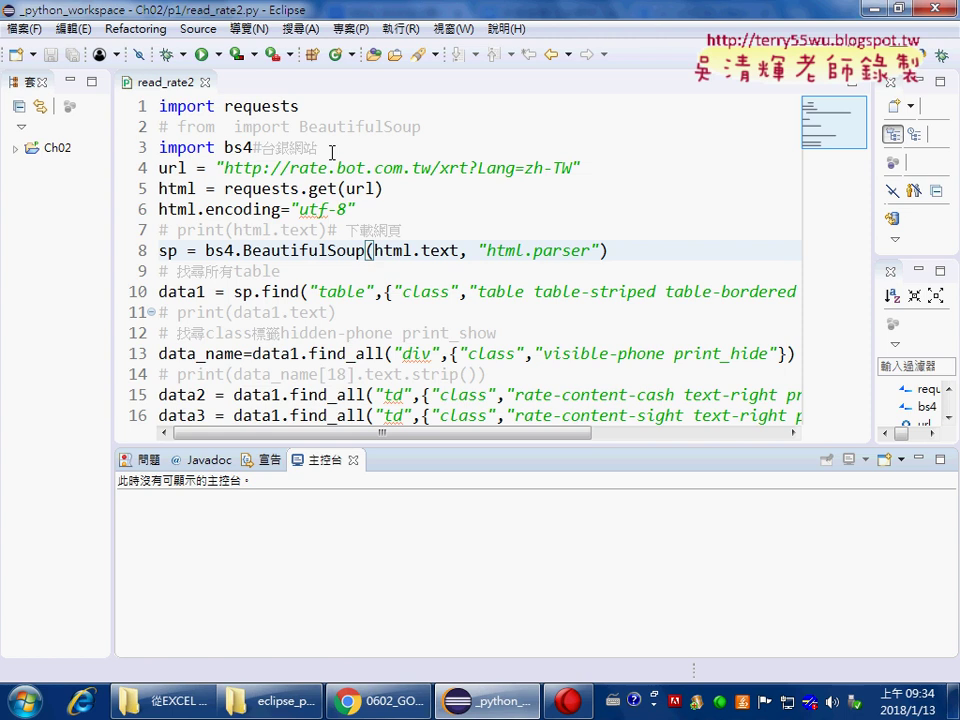
pyautogui.click(412, 701)
# - Open the 第15次 beautifulsoup4 topic in the 從EXCEL VBA Python course forum
pyautogui.click(665, 15)
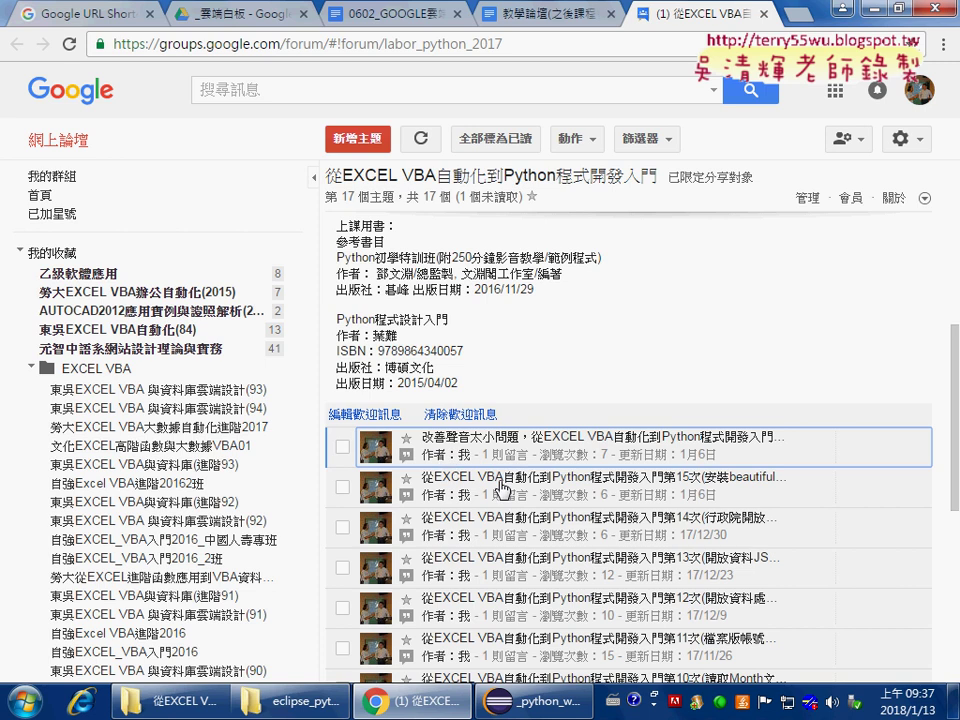
pyautogui.click(503, 488)
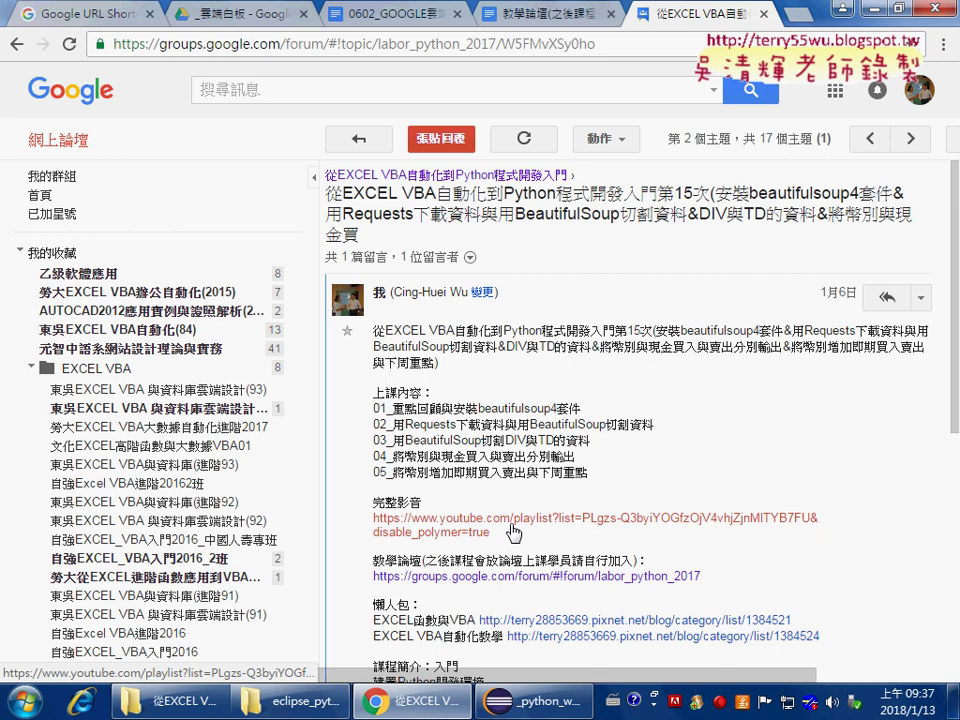
# - Open the youtube.com playlist linked under 完整影音 in the lesson 15 post
pyautogui.click(512, 528)
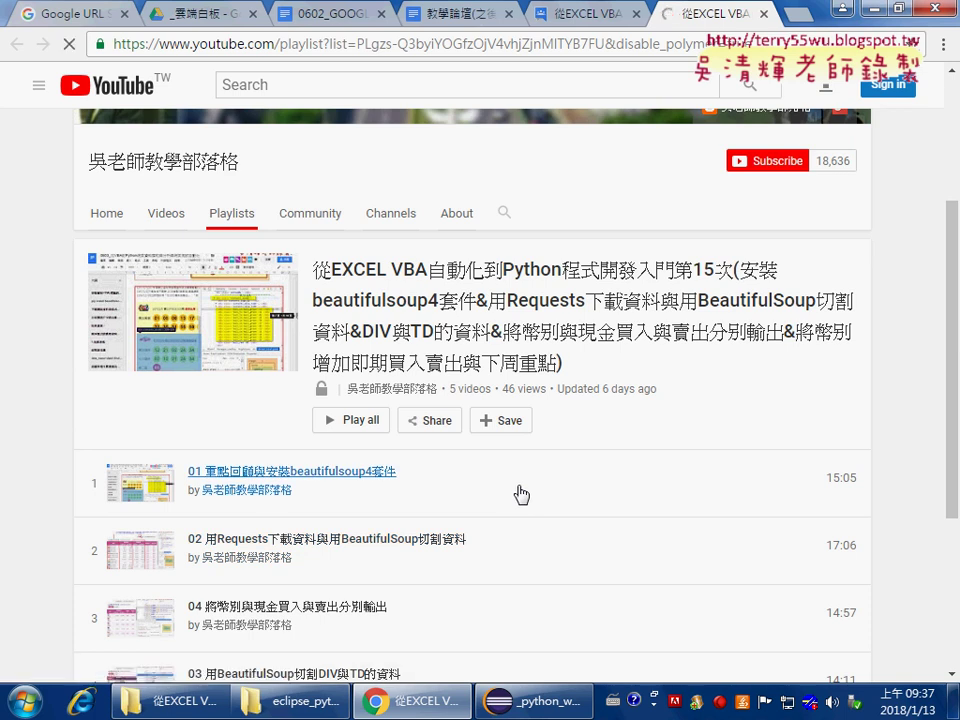
# - Play video 01 of the playlist, go back to the playlist, then return to the Google Groups post
pyautogui.click(521, 494)
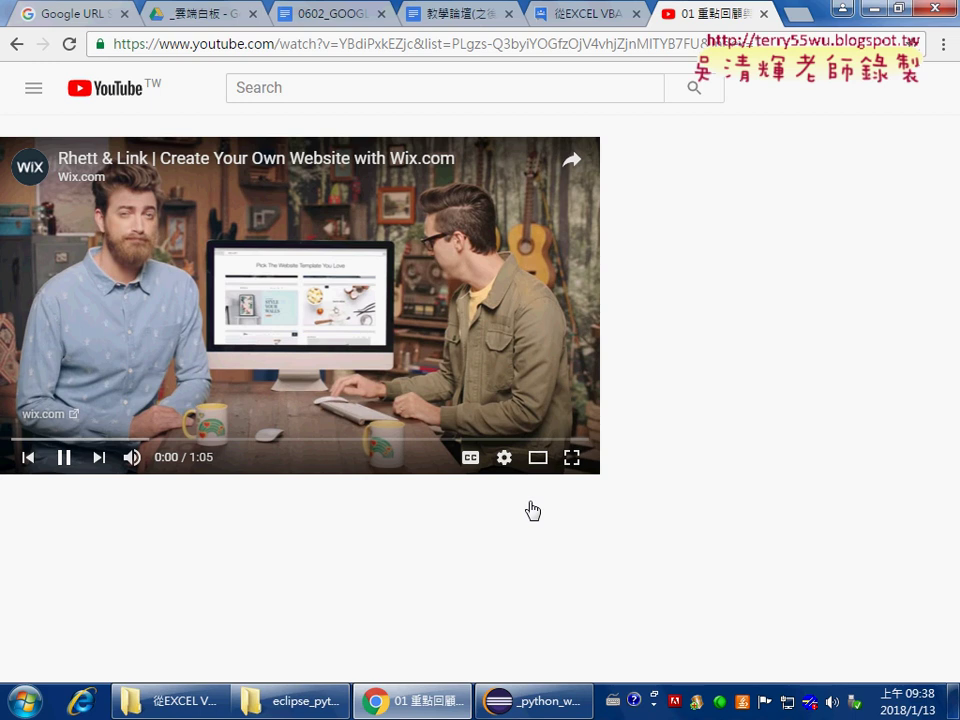
pyautogui.hotkey('alt', 'Left')
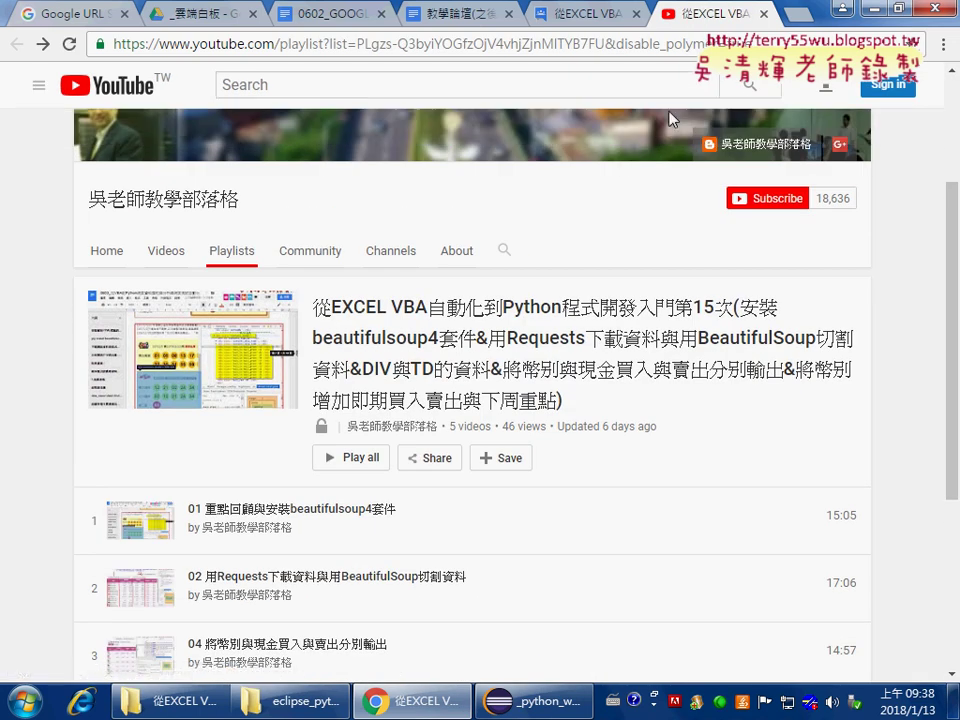
pyautogui.click(565, 14)
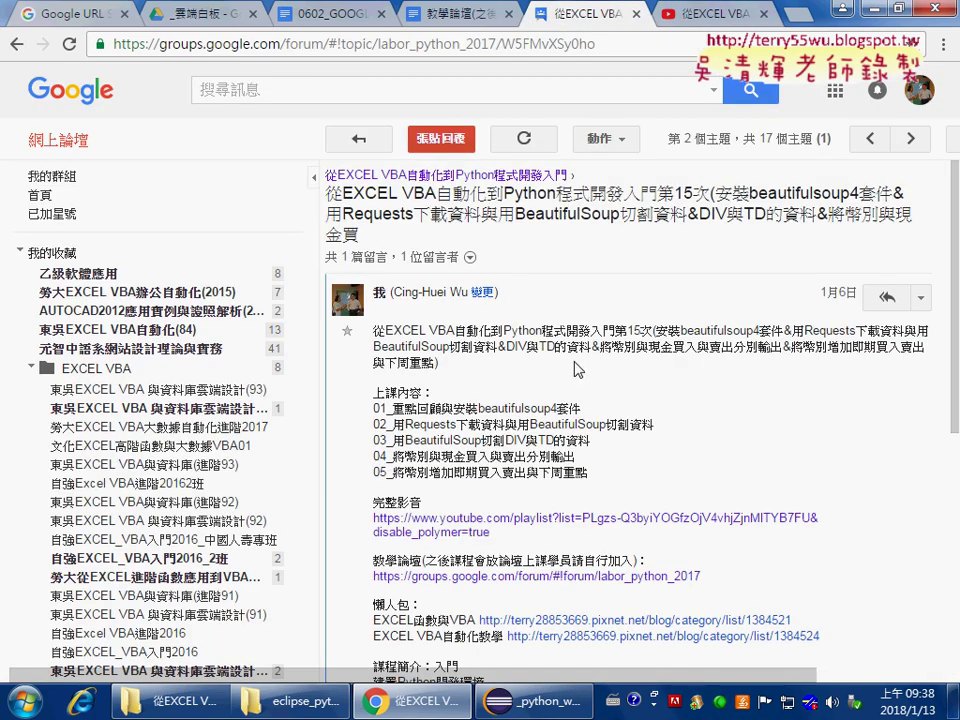
pyautogui.moveTo(590, 478); pyautogui.dragTo(369, 408)
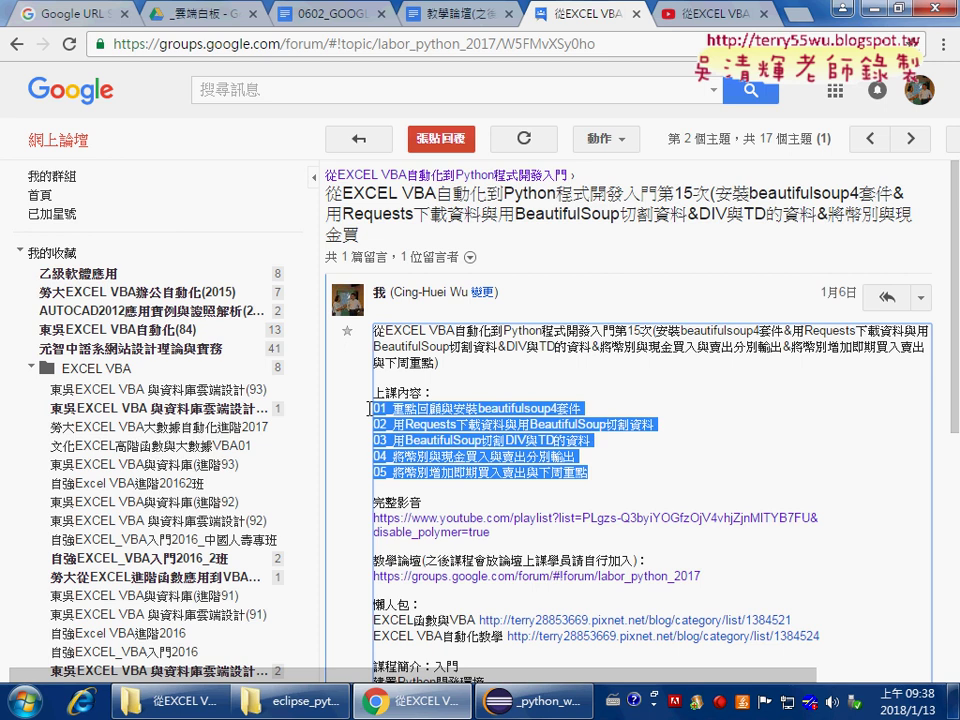
pyautogui.click(446, 412)
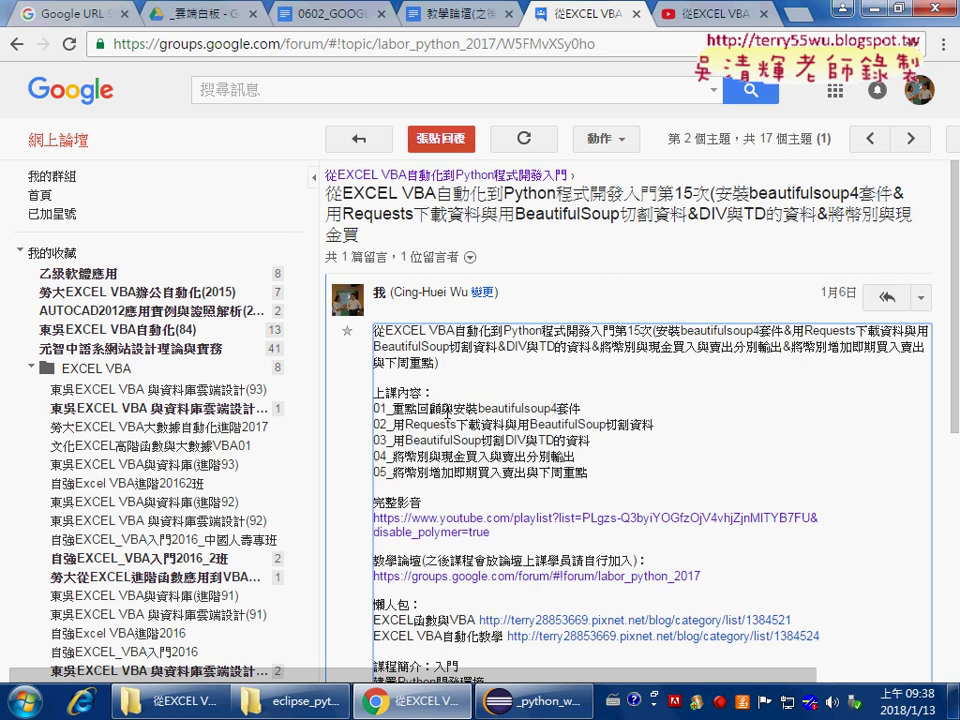
pyautogui.doubleClick(440, 410)
pyautogui.click(444, 410)
pyautogui.moveTo(453, 410); pyautogui.dragTo(582, 410)
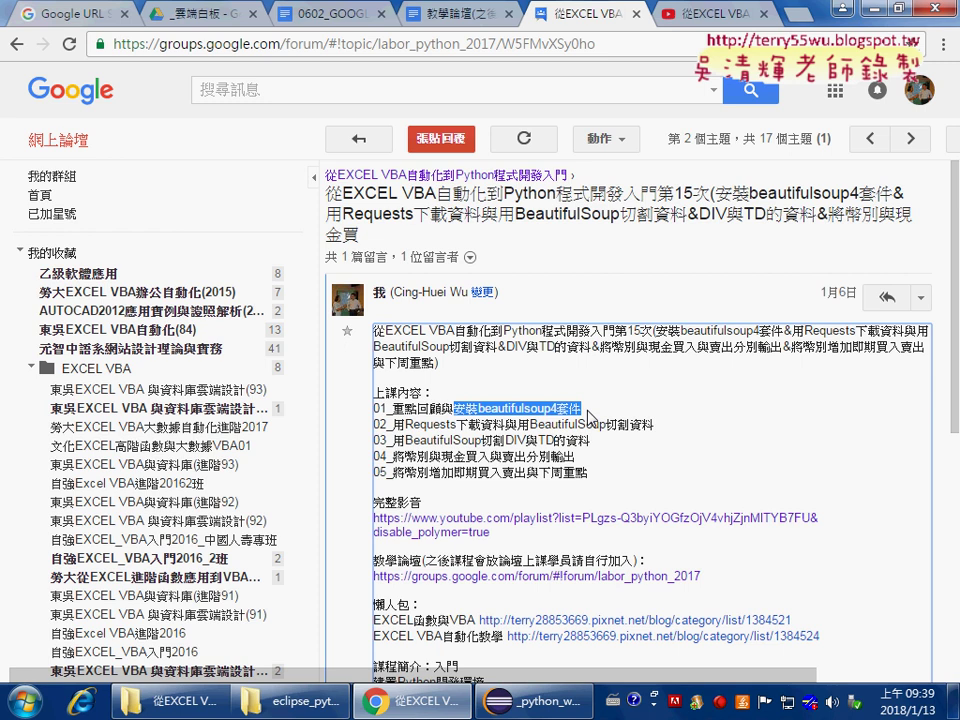
pyautogui.click(534, 437)
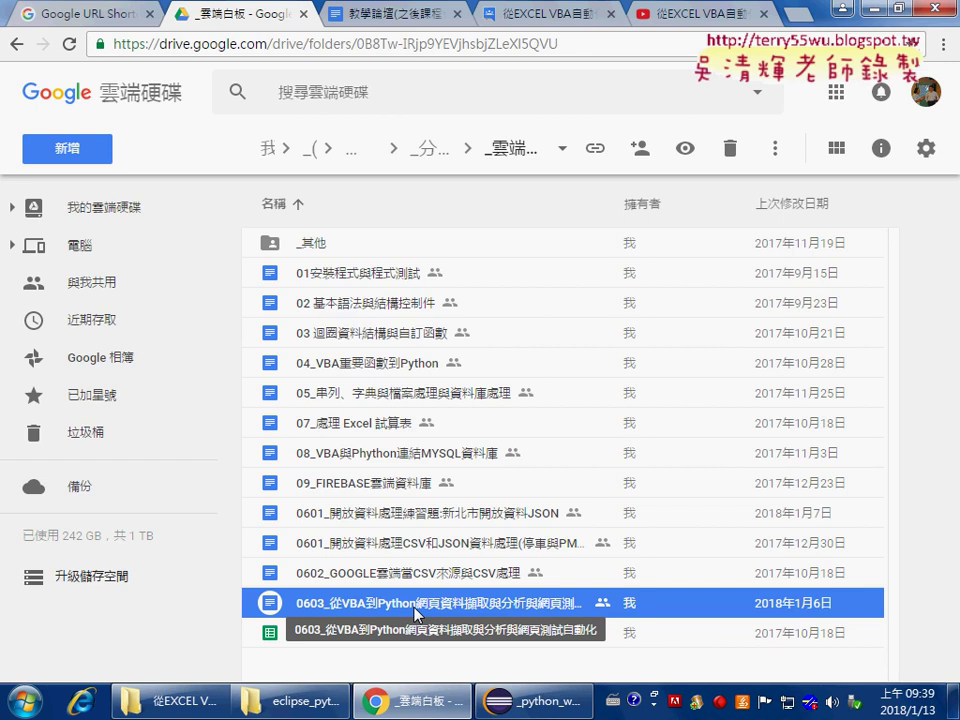
# - Open the 0603_從VBA到Python網頁資料擷取與分析與網頁測試自動化 Google Doc from the course folder
pyautogui.doubleClick(416, 603)
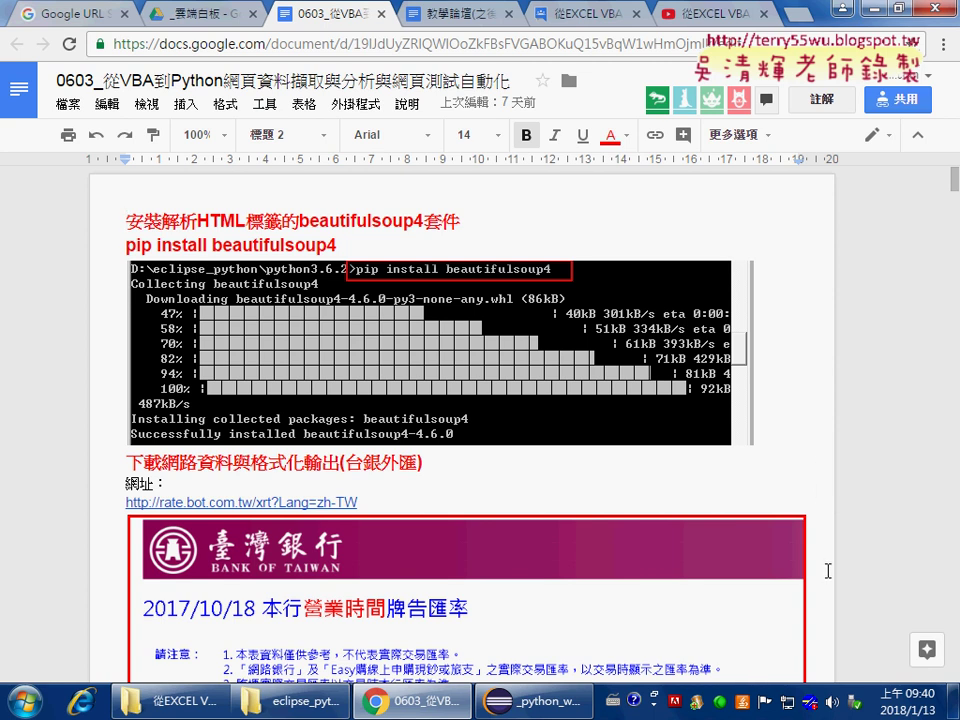
# - Scroll past the 分析網頁 screenshot and 結果畫面 to the 1.先抓表格 code section
pyautogui.scroll(-3, 828, 571)
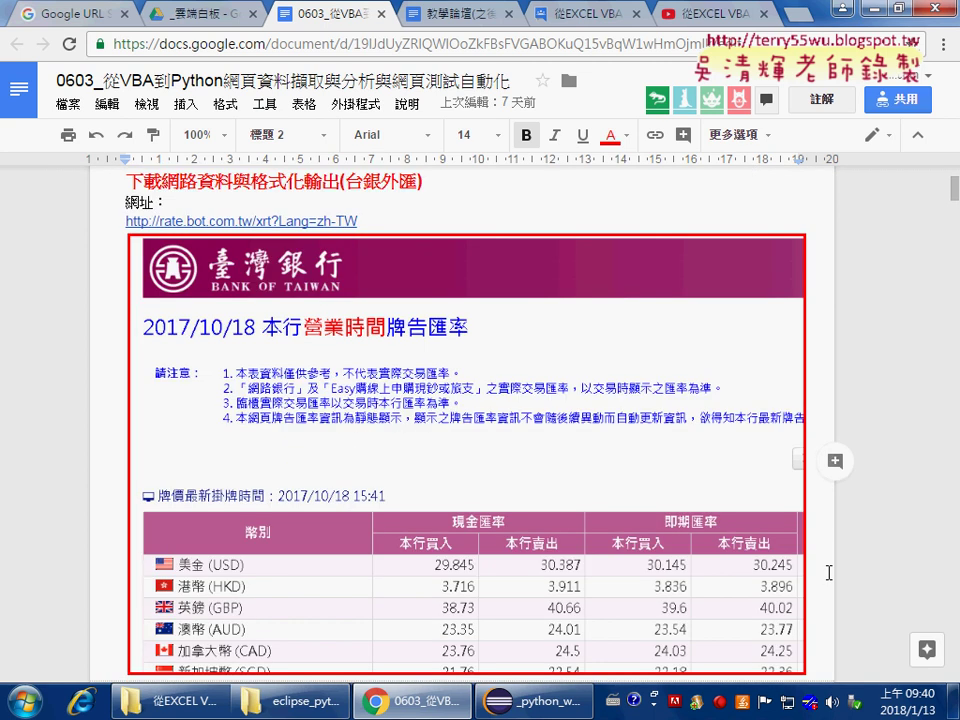
pyautogui.scroll(-2, 828, 572)
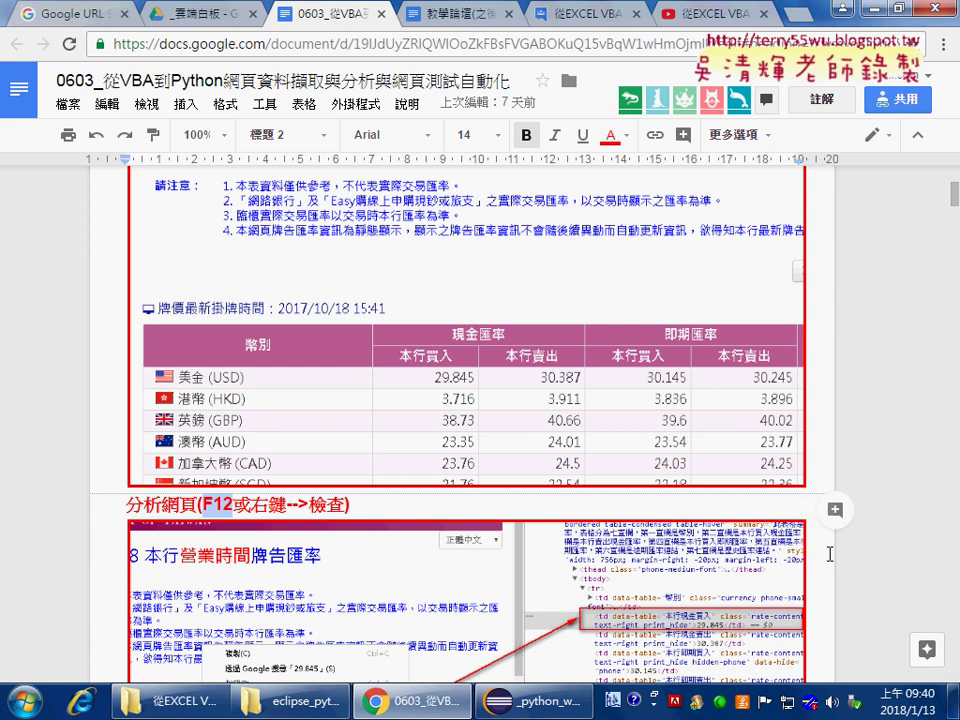
pyautogui.scroll(-5, 829, 555)
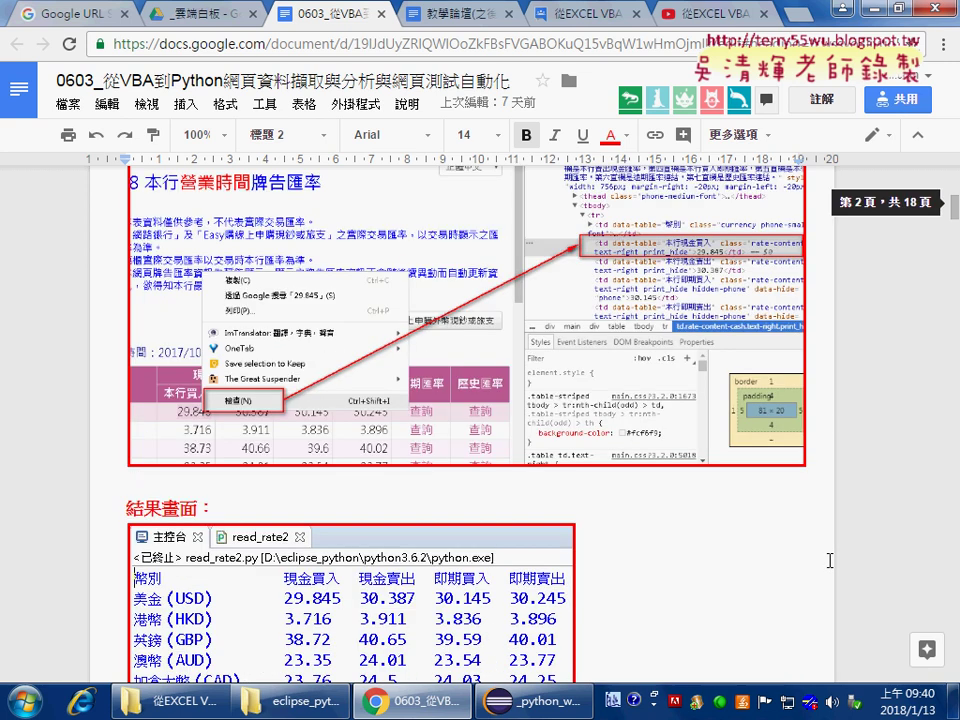
pyautogui.scroll(1, 829, 558)
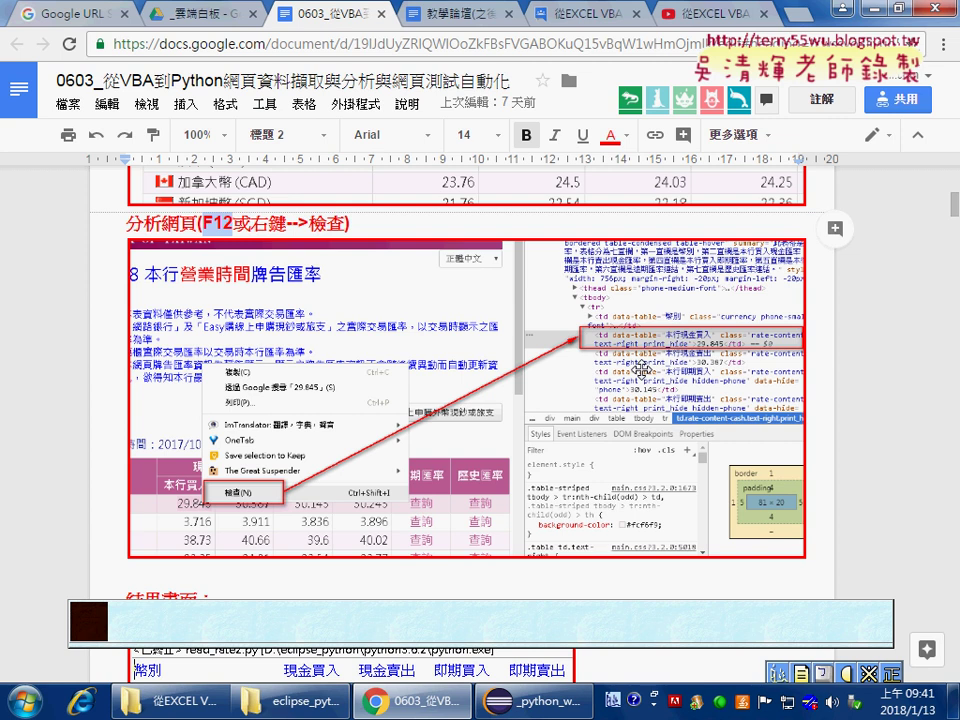
pyautogui.scroll(-1, 716, 463)
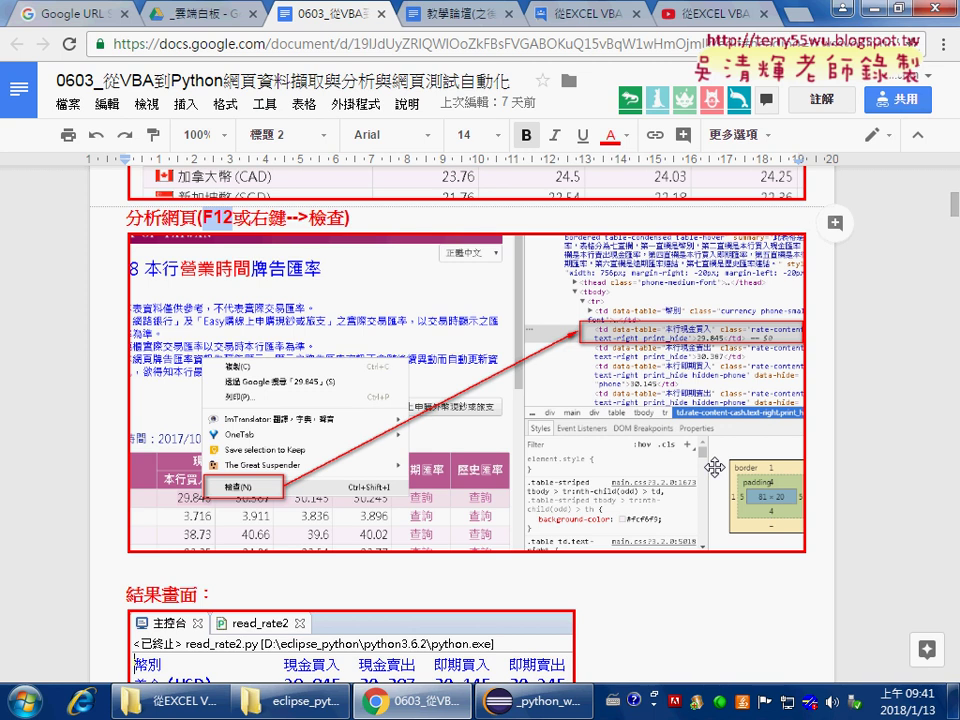
pyautogui.scroll(-10, 799, 318)
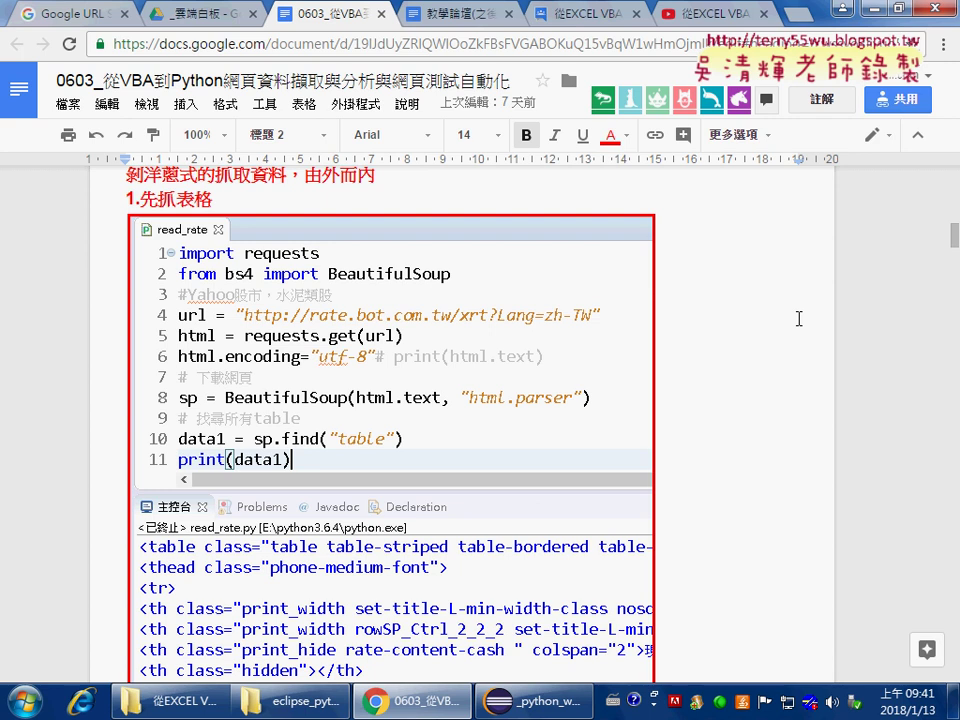
pyautogui.scroll(1, 799, 318)
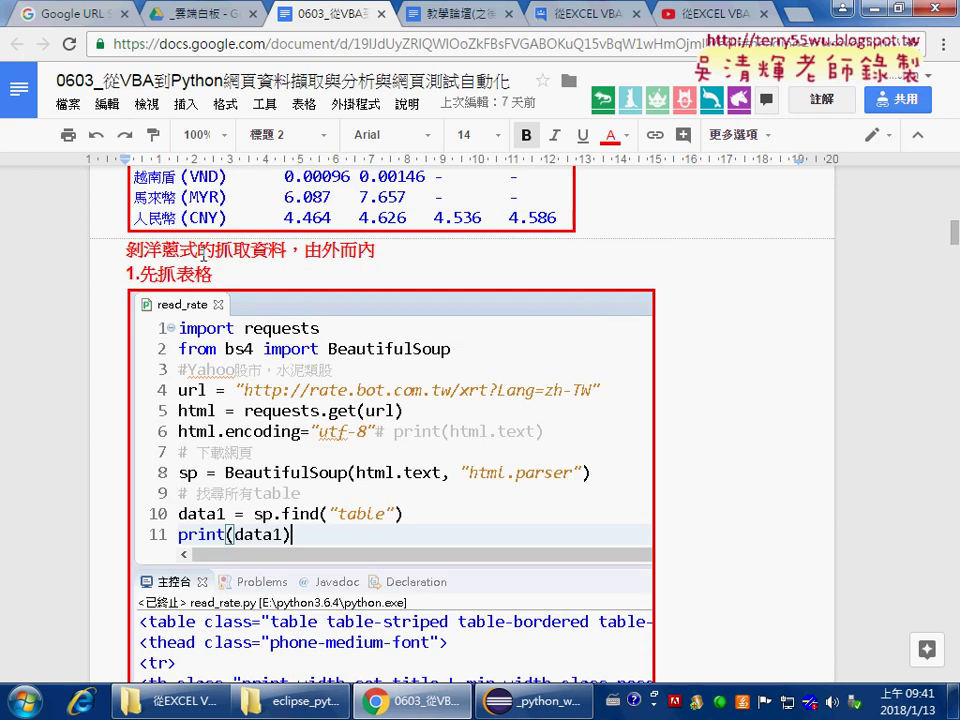
pyautogui.doubleClick(162, 250)
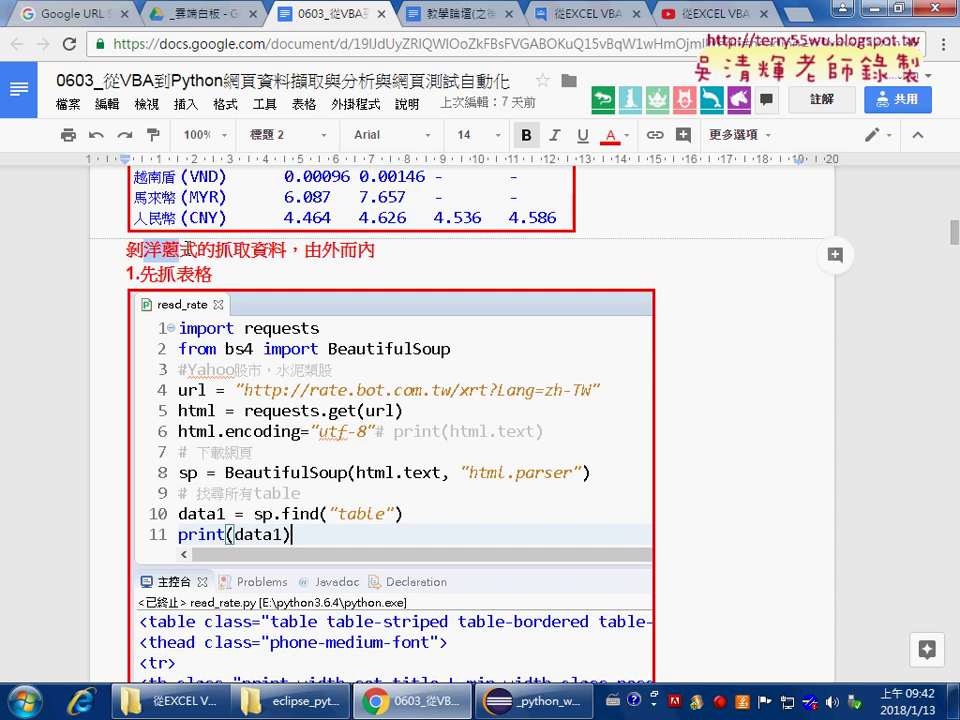
pyautogui.scroll(7, 258, 187)
pyautogui.scroll(2, 258, 187)
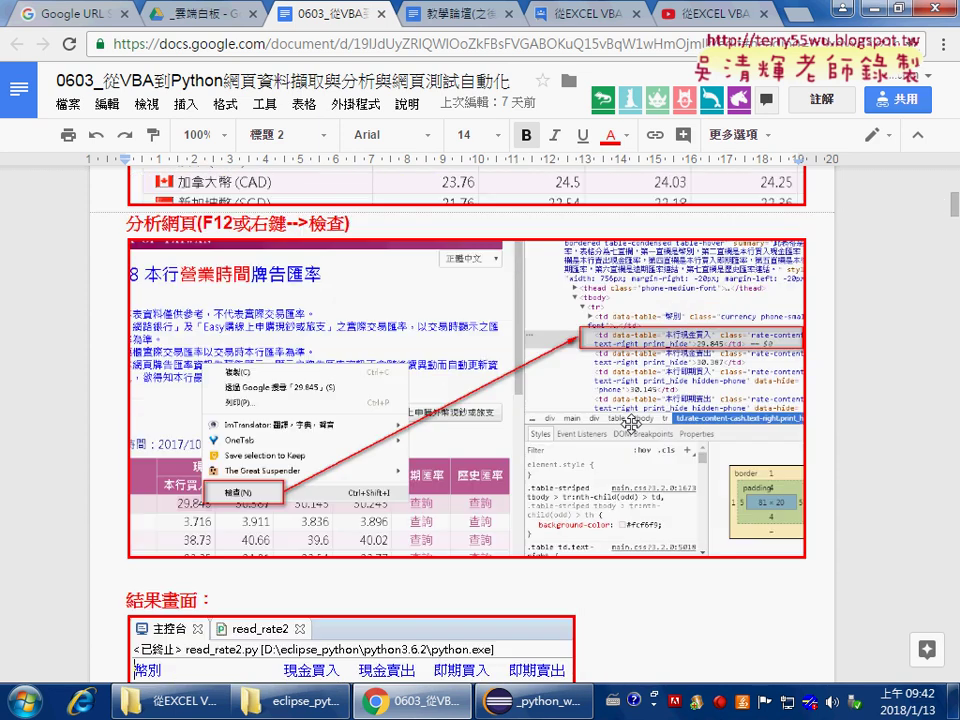
pyautogui.scroll(3, 435, 447)
pyautogui.scroll(3, 438, 447)
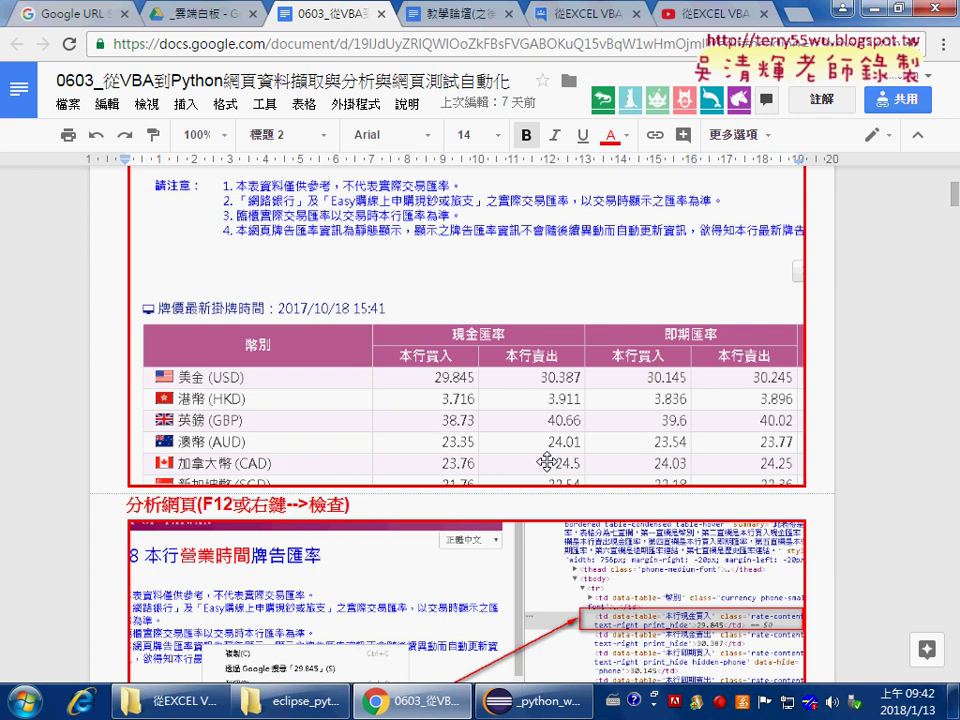
pyautogui.scroll(-10, 430, 400)
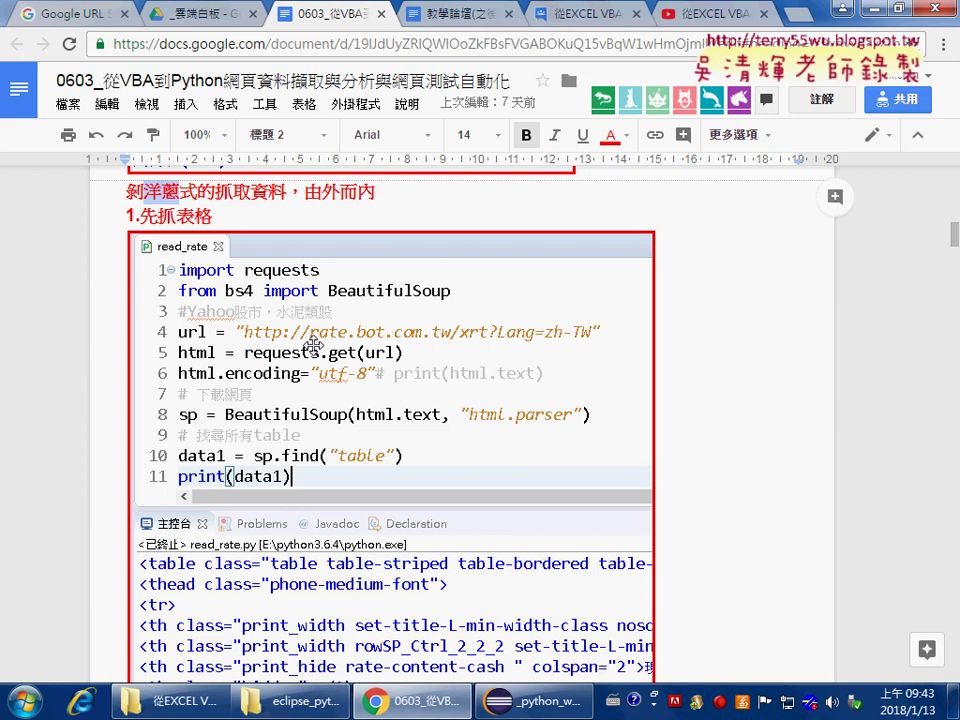
pyautogui.scroll(-1, 313, 345)
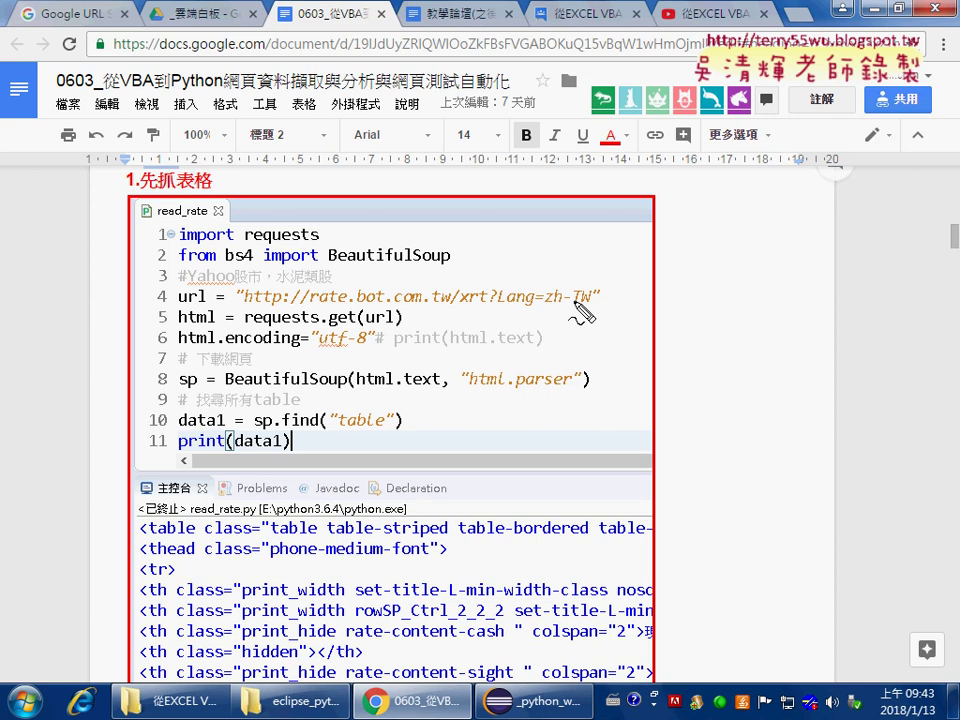
# - Mark up the URL on lines 4–5 and the utf-8 encoding on line 6 in red
pyautogui.moveTo(252, 300); pyautogui.dragTo(533, 301)
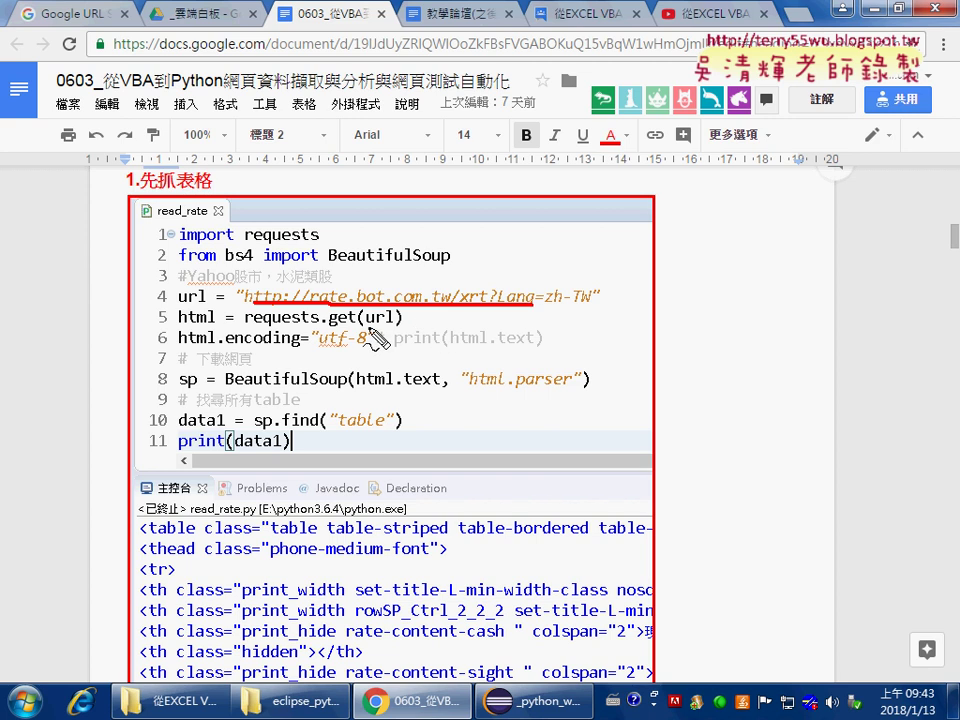
pyautogui.moveTo(366, 322); pyautogui.dragTo(400, 320)
pyautogui.moveTo(287, 310); pyautogui.dragTo(243, 318)
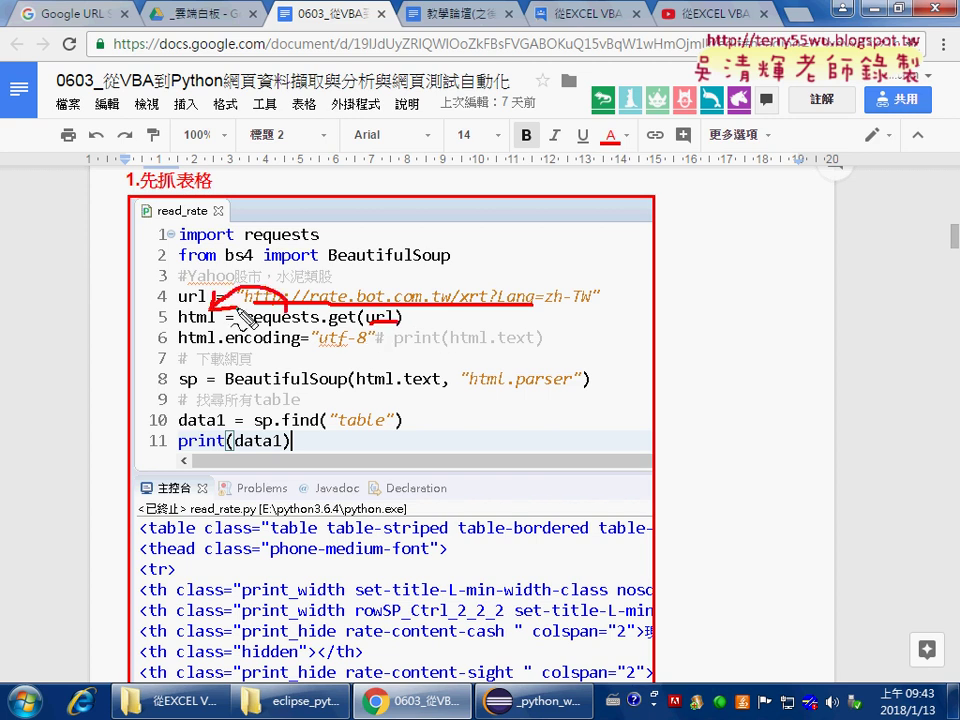
pyautogui.moveTo(320, 349); pyautogui.dragTo(366, 349)
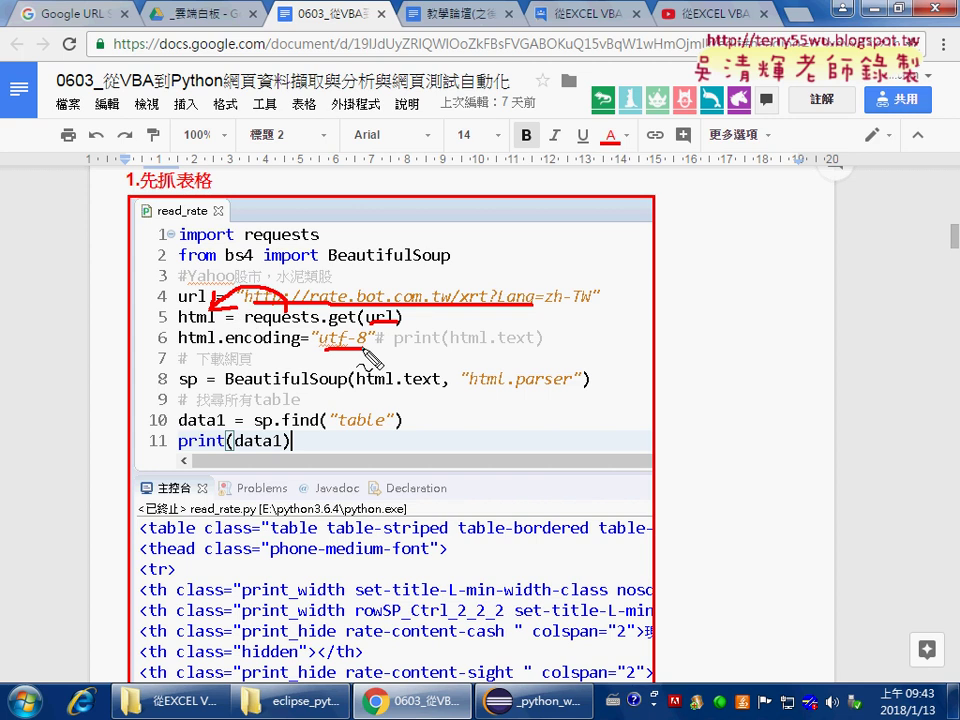
# - Underline BeautifulSoup, html.text, html, "html.parser" and find in the read_rate code
pyautogui.moveTo(225, 392); pyautogui.dragTo(340, 393)
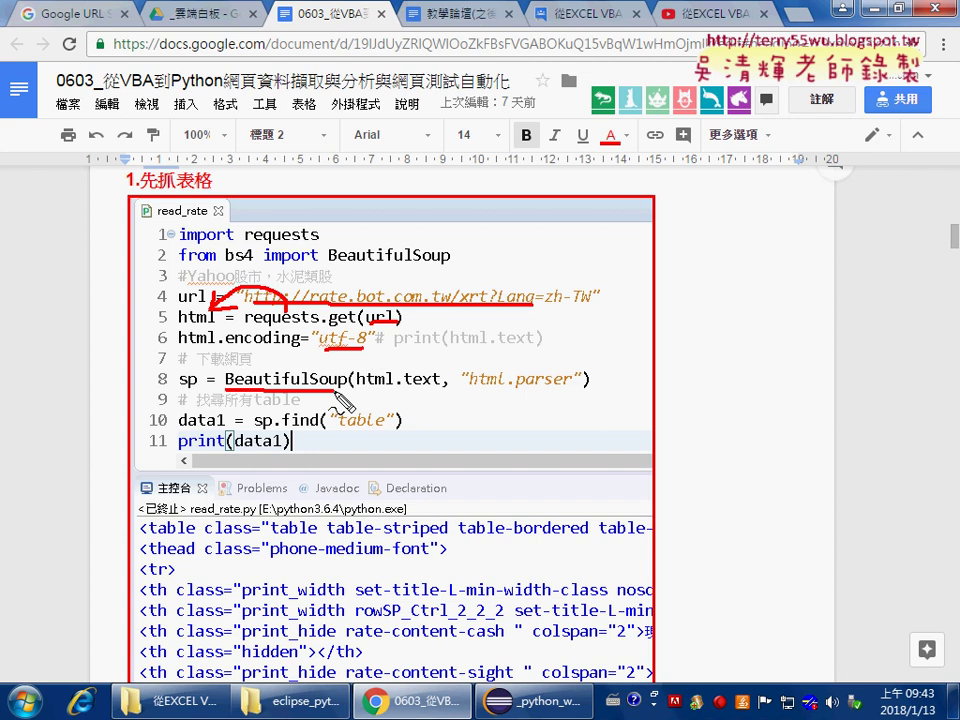
pyautogui.moveTo(358, 391); pyautogui.dragTo(441, 390)
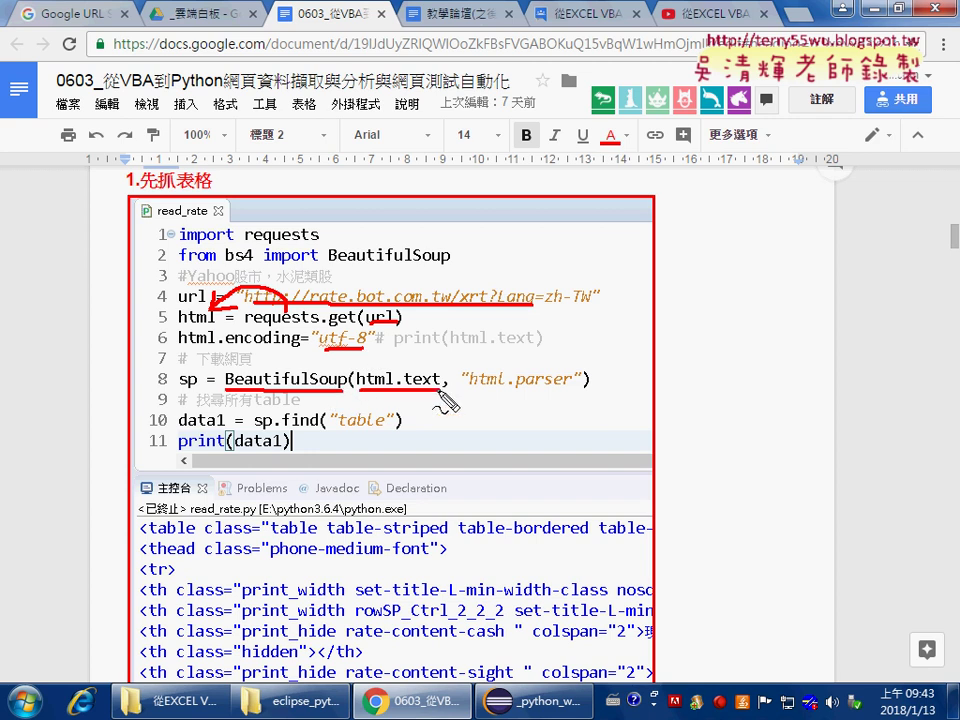
pyautogui.moveTo(180, 326); pyautogui.dragTo(218, 326)
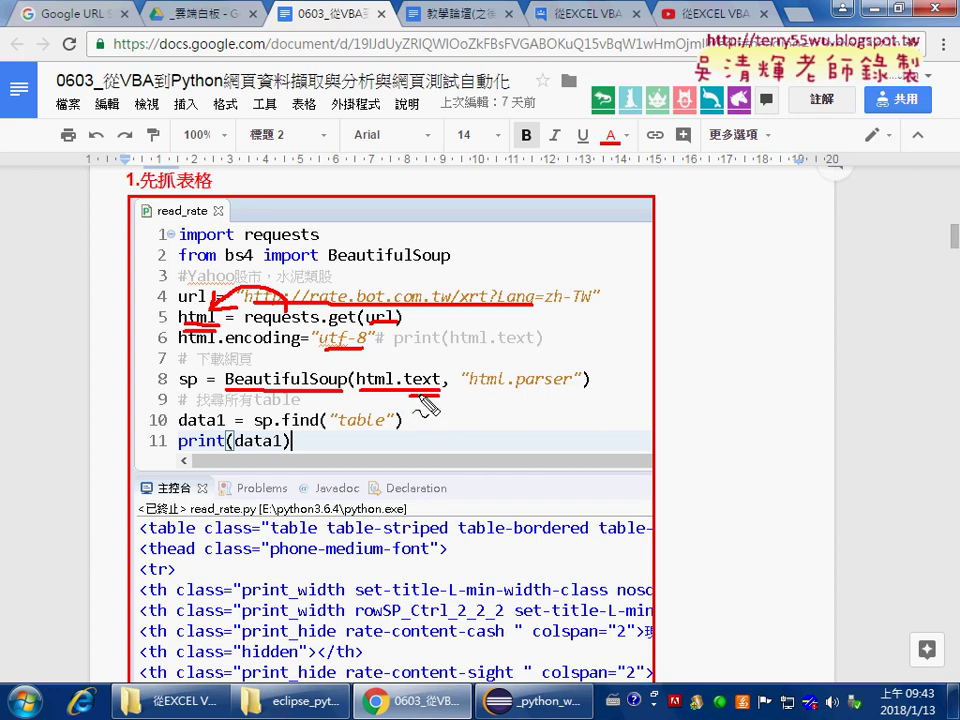
pyautogui.moveTo(468, 394); pyautogui.dragTo(568, 394)
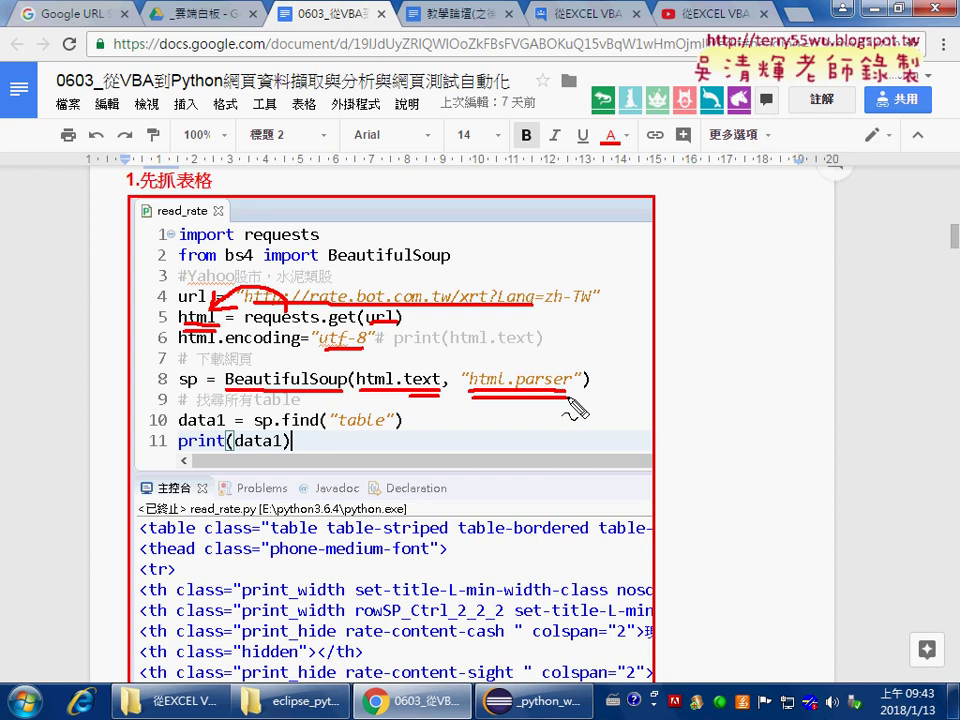
pyautogui.moveTo(282, 429); pyautogui.dragTo(324, 432)
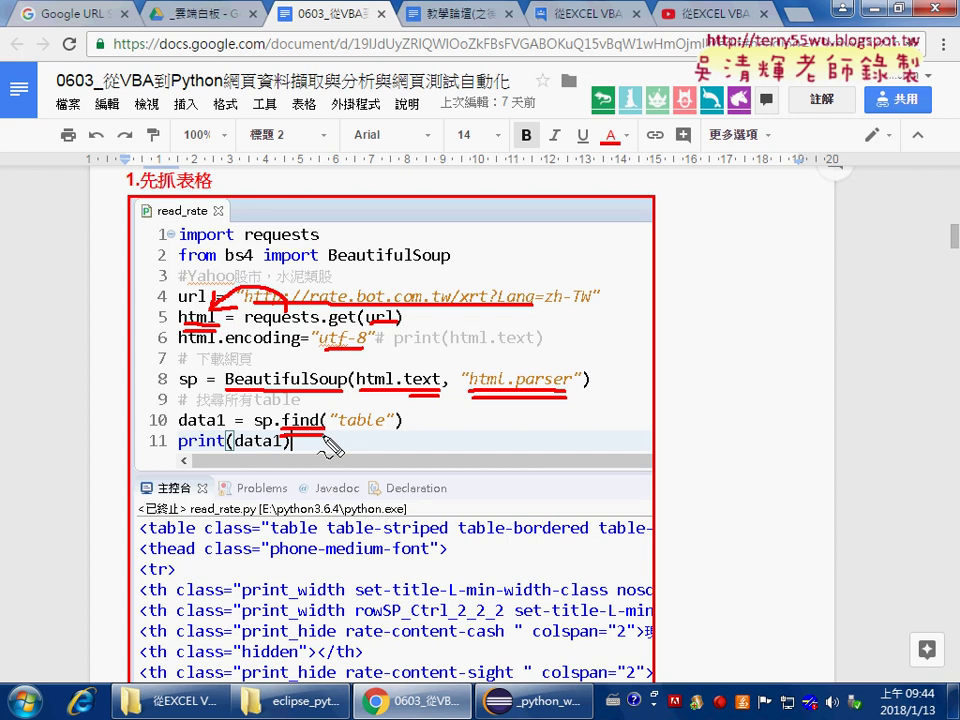
# - Erase the red markup, select the 1.先抓表格 heading and scroll down the listing
pyautogui.press('Escape')
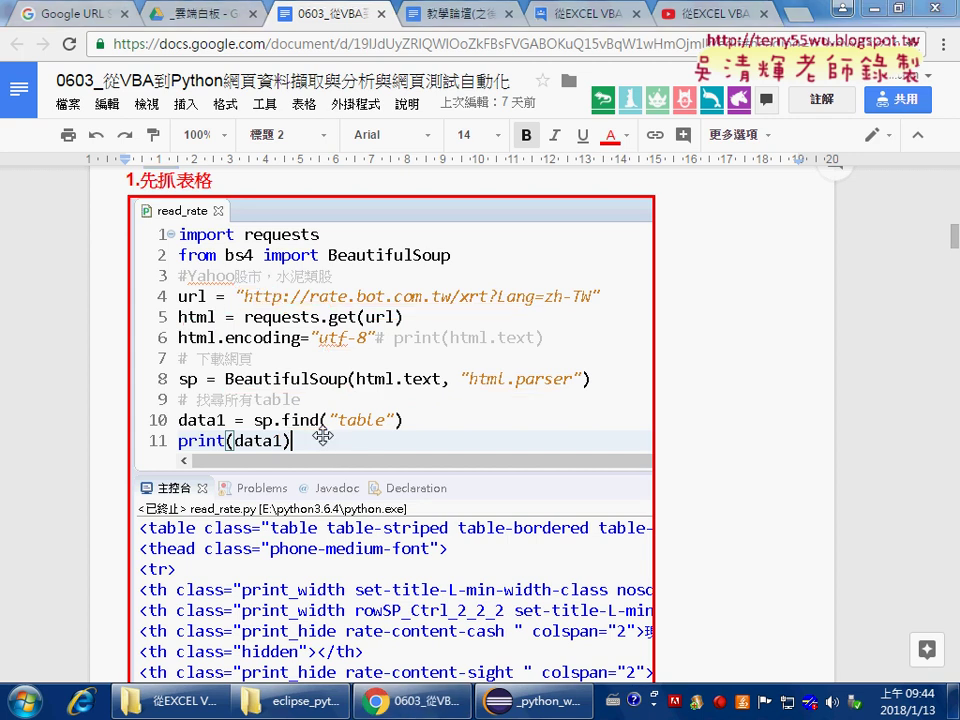
pyautogui.tripleClick(125, 181)
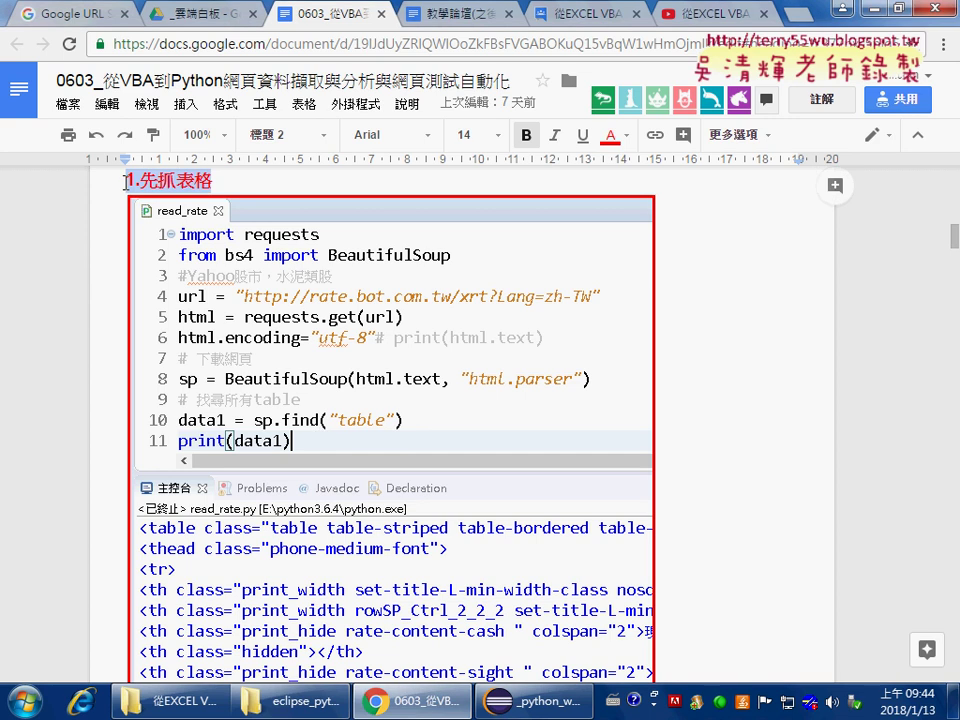
pyautogui.scroll(-2, 400, 392)
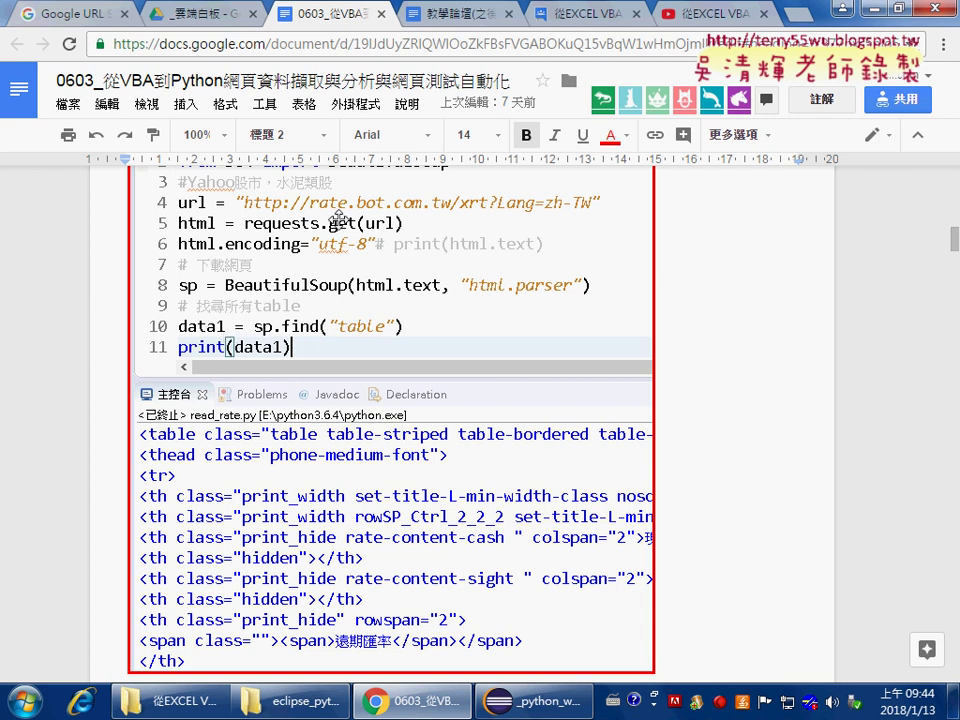
pyautogui.scroll(-2, 305, 253)
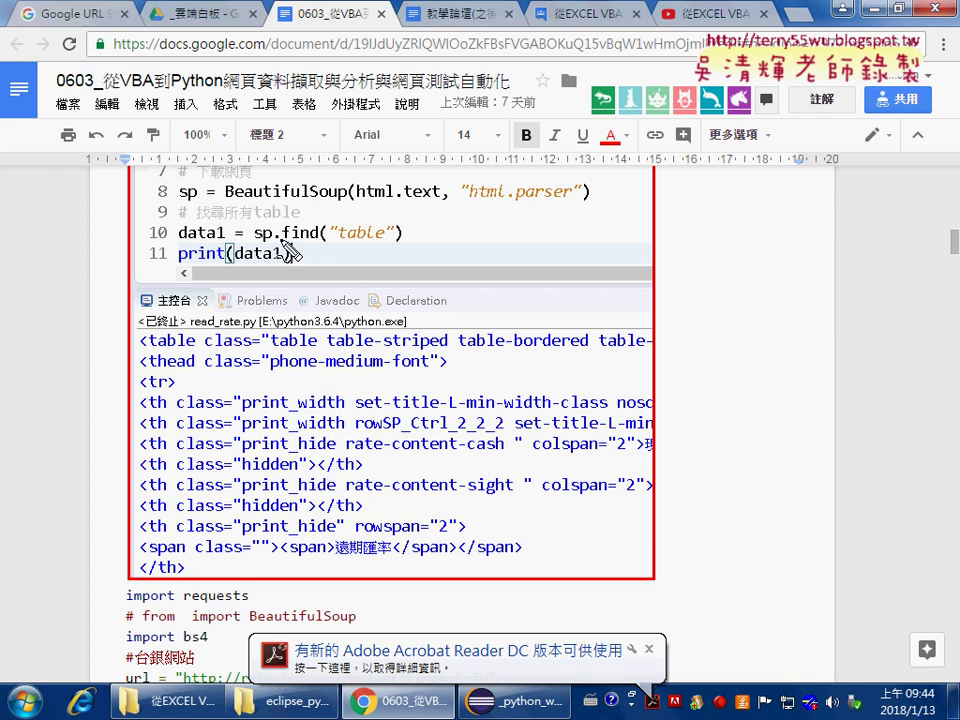
# - Underline find and write [7] beside find("table") on line 10, then erase the markup
pyautogui.moveTo(283, 238); pyautogui.dragTo(386, 240)
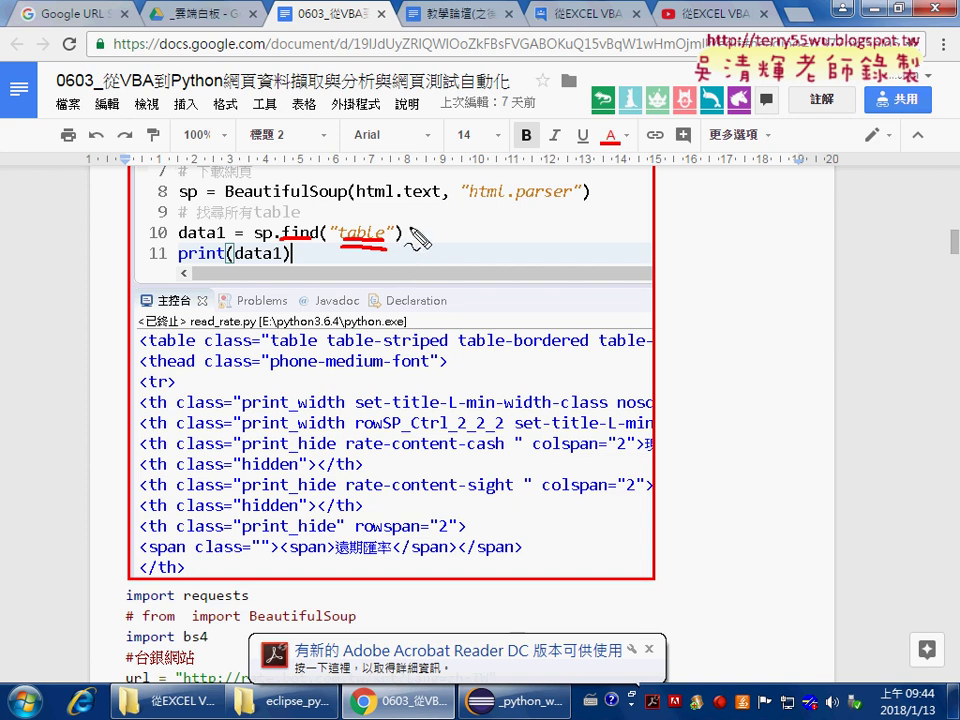
pyautogui.click(406, 226)
pyautogui.moveTo(406, 226)
pyautogui.mouseDown()
pyautogui.moveTo(414, 242)
pyautogui.moveTo(440, 242)
pyautogui.mouseUp()
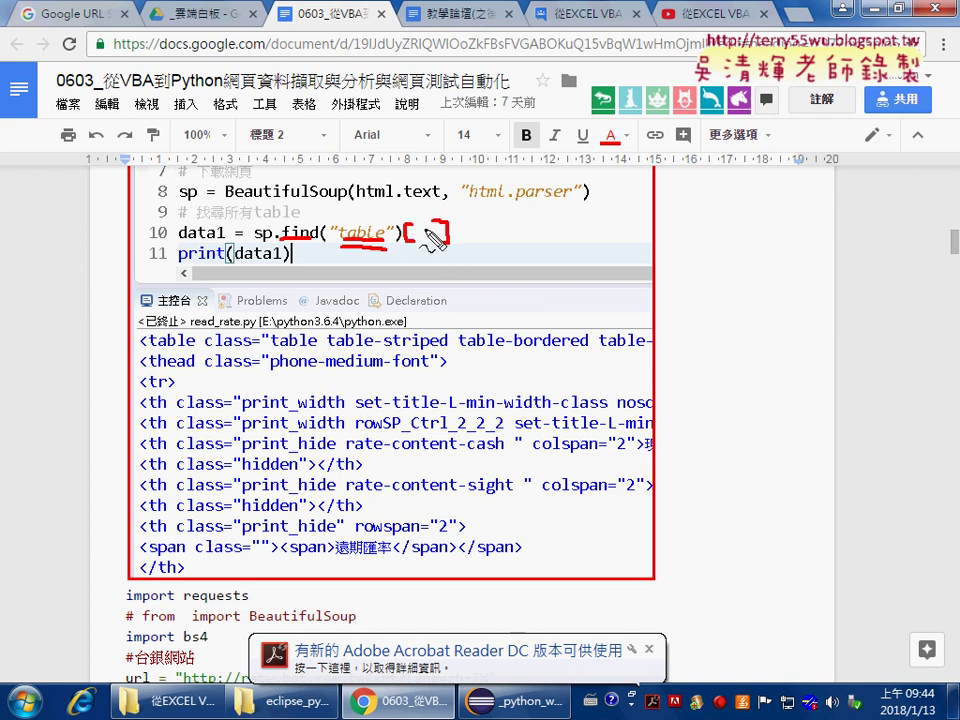
pyautogui.moveTo(418, 226); pyautogui.dragTo(429, 242)
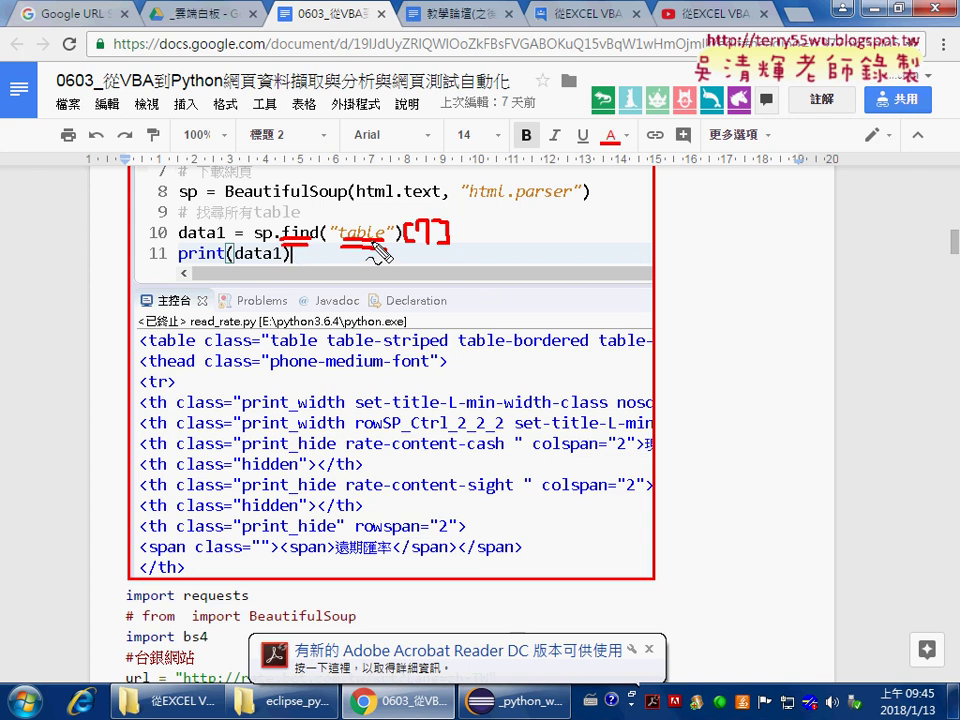
pyautogui.press('Escape')
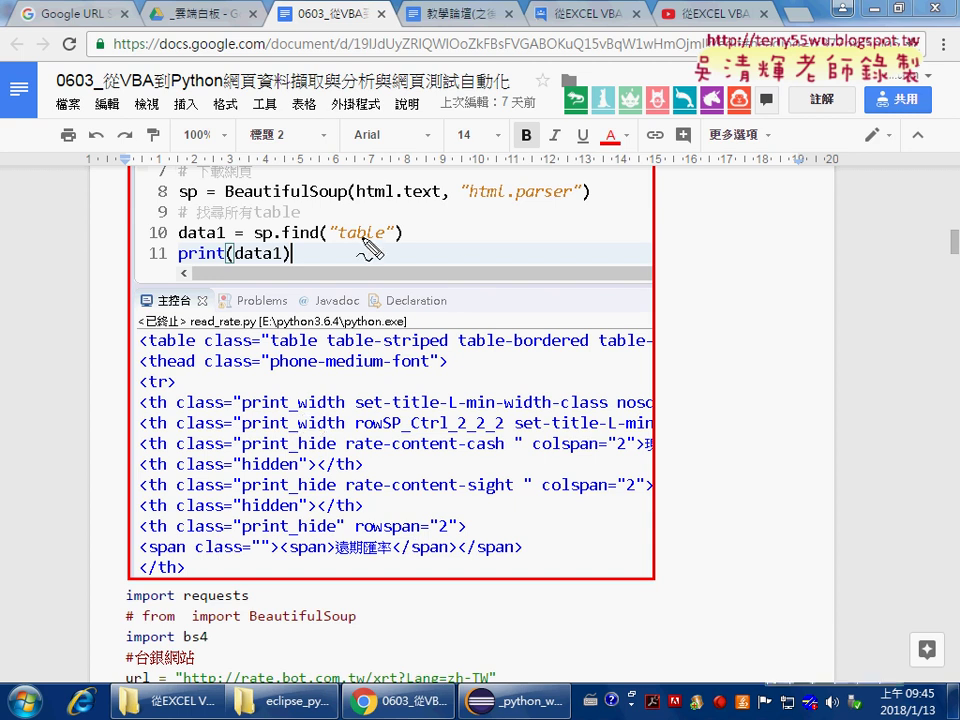
# - Link find("table") and the print line to the <table output with red marks, then erase them
pyautogui.moveTo(330, 245)
pyautogui.mouseDown()
pyautogui.moveTo(385, 239)
pyautogui.moveTo(368, 244)
pyautogui.mouseUp()
pyautogui.moveTo(145, 254)
pyautogui.mouseDown()
pyautogui.moveTo(76, 262)
pyautogui.moveTo(122, 373)
pyautogui.moveTo(108, 388)
pyautogui.mouseUp()
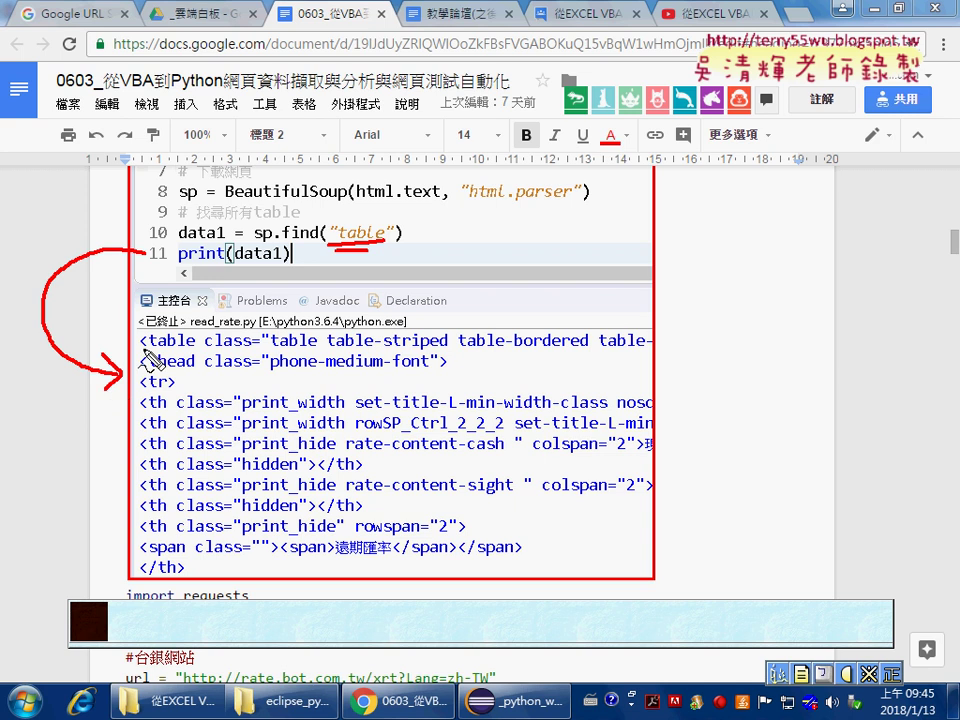
pyautogui.moveTo(144, 347); pyautogui.dragTo(193, 346)
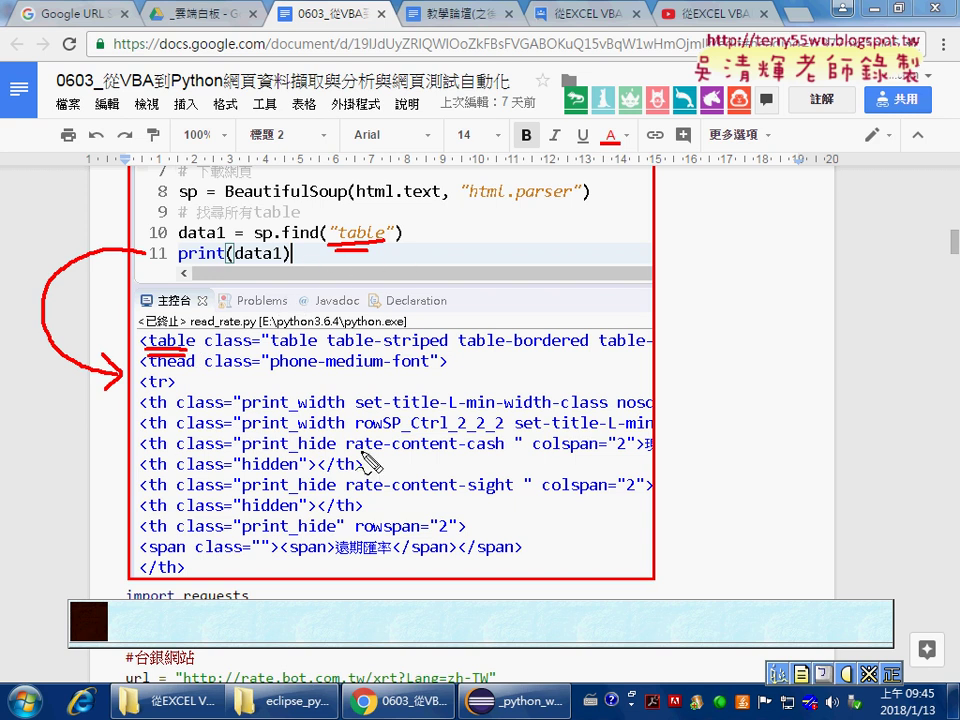
pyautogui.press('Escape')
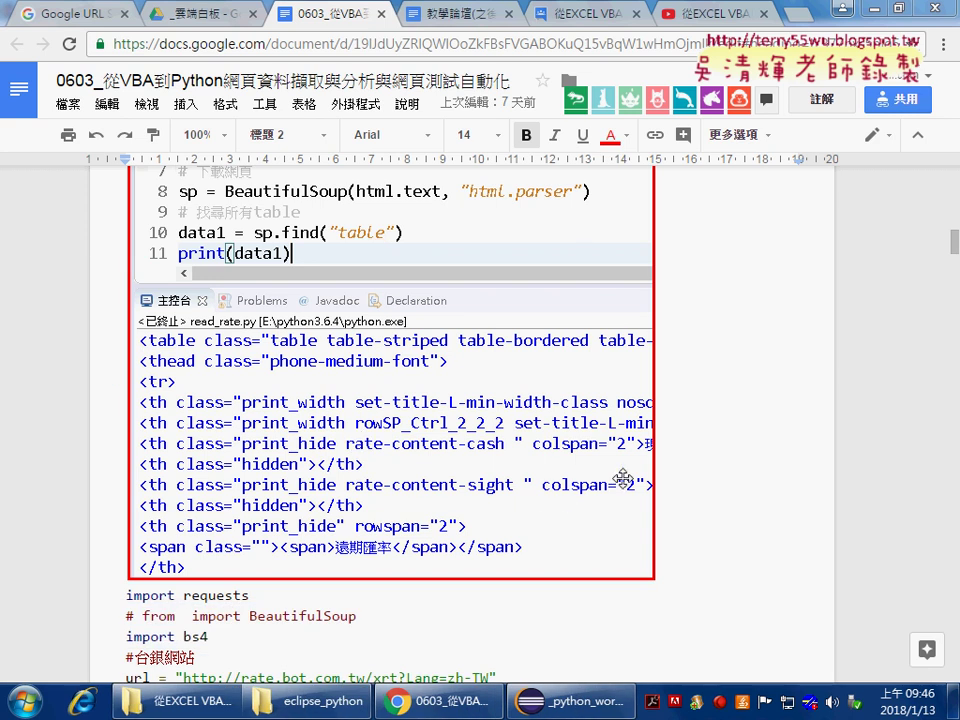
# - Scroll down to the class-filtered sp.find("table", {...}) code
pyautogui.click(686, 461)
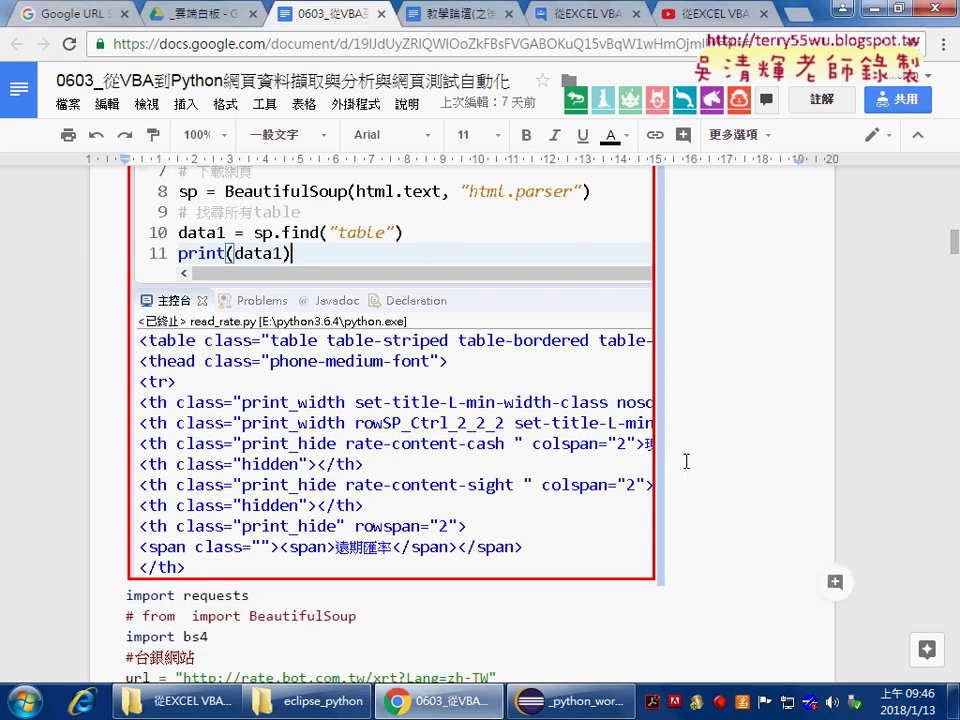
pyautogui.scroll(-4, 686, 461)
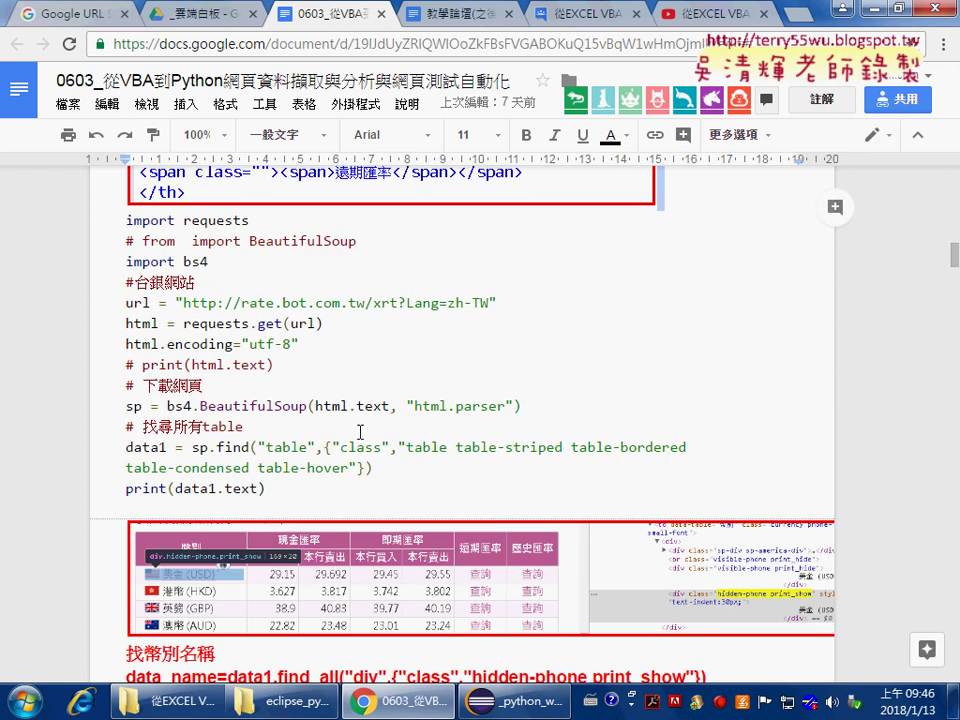
pyautogui.scroll(-1, 360, 431)
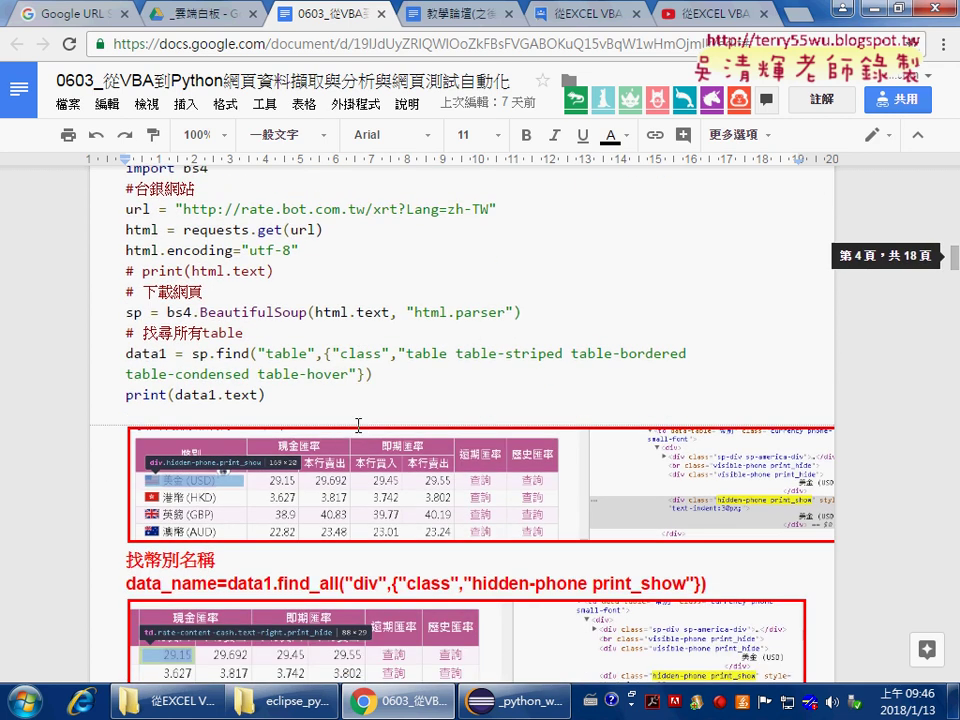
pyautogui.scroll(-1, 358, 426)
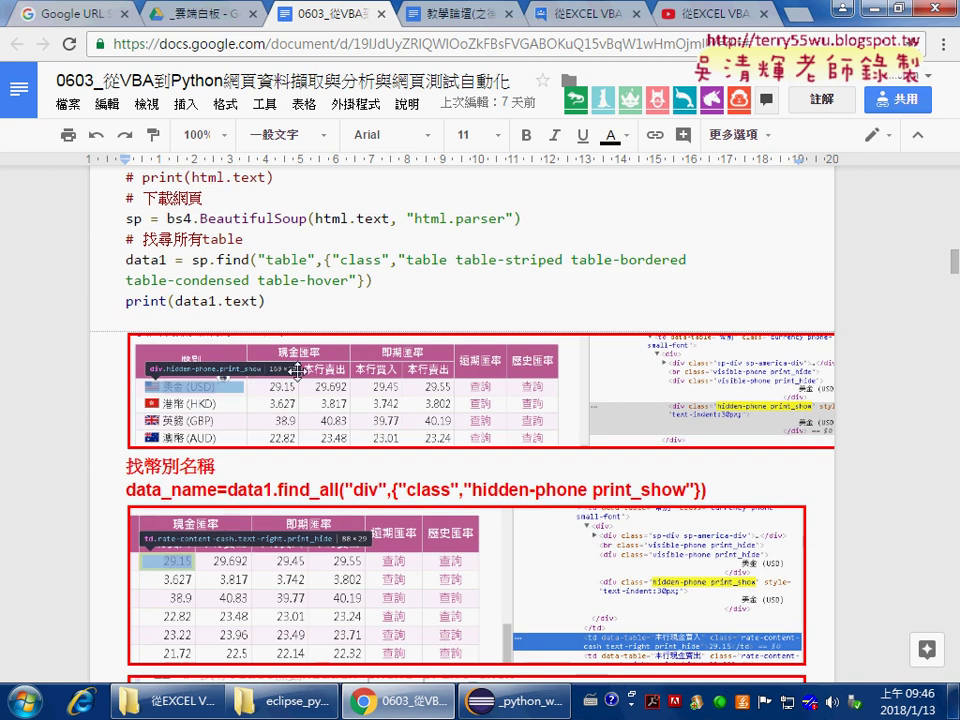
# - Underline the table table-striped table-bordered table-condensed table-hover class argument and star it, then erase
pyautogui.moveTo(324, 260)
pyautogui.mouseDown()
pyautogui.moveTo(500, 260)
pyautogui.moveTo(367, 283)
pyautogui.mouseUp()
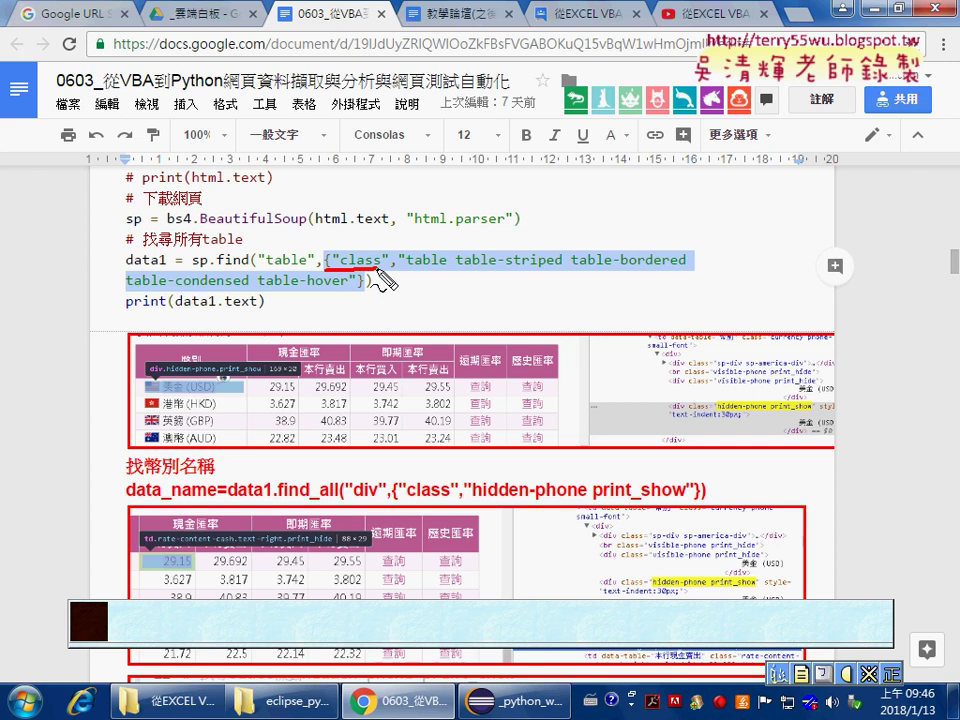
pyautogui.moveTo(405, 268); pyautogui.dragTo(697, 266)
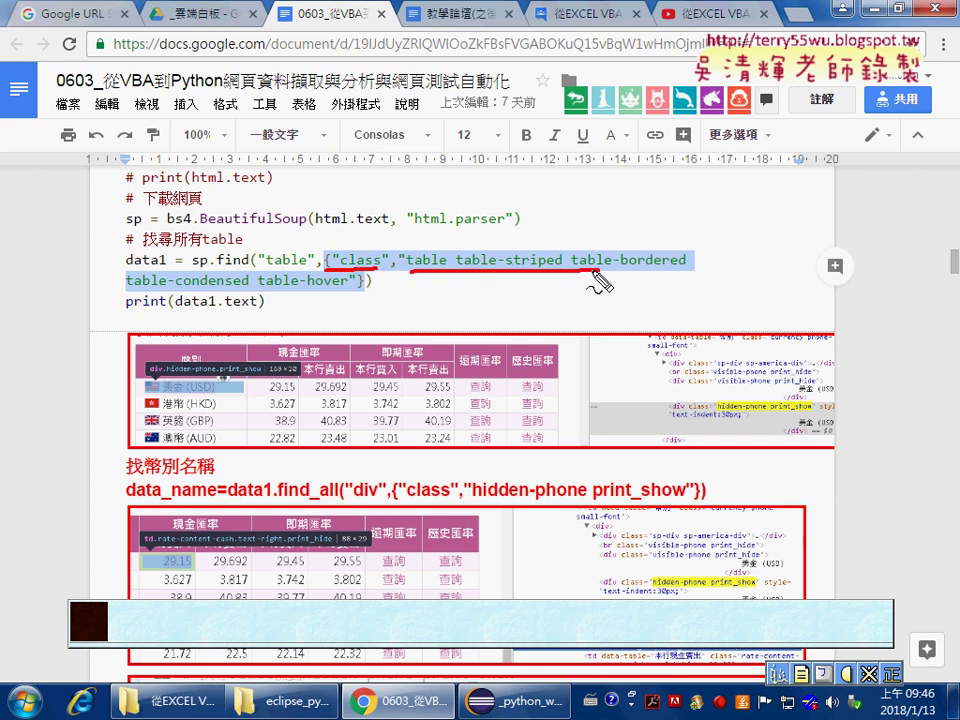
pyautogui.moveTo(125, 291); pyautogui.dragTo(362, 291)
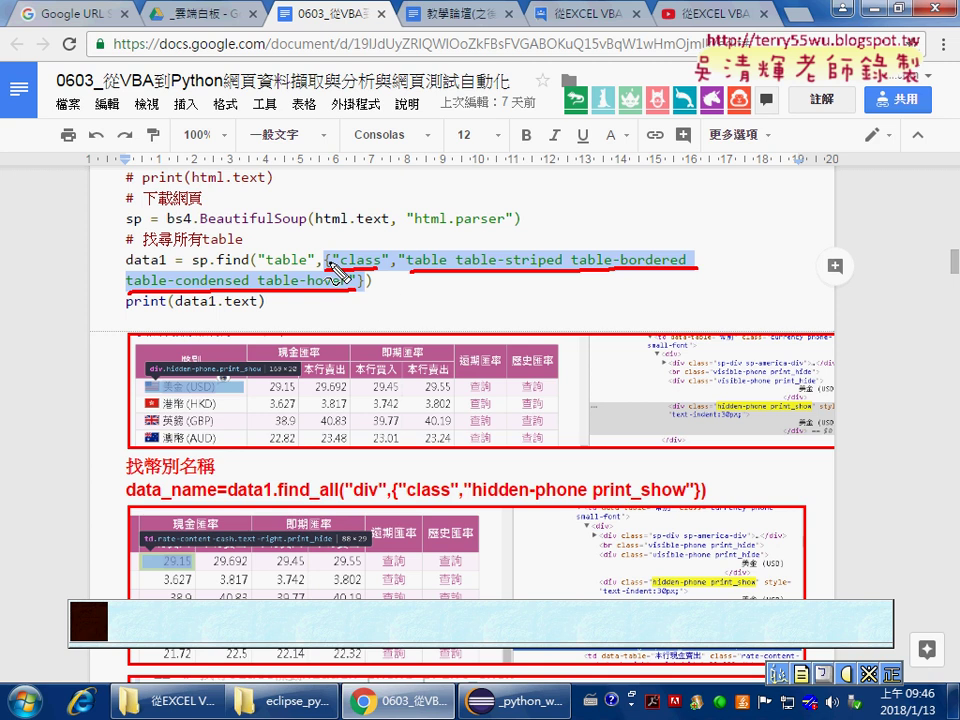
pyautogui.moveTo(256, 269); pyautogui.dragTo(305, 269)
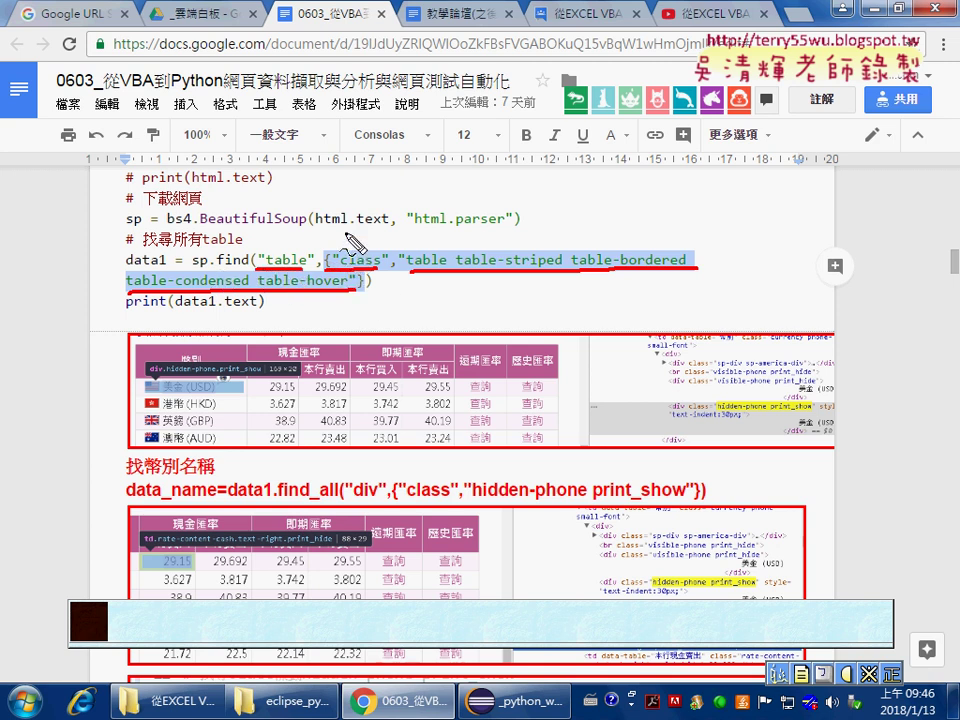
pyautogui.moveTo(338, 220)
pyautogui.mouseDown()
pyautogui.moveTo(368, 244)
pyautogui.moveTo(340, 245)
pyautogui.moveTo(360, 248)
pyautogui.mouseUp()
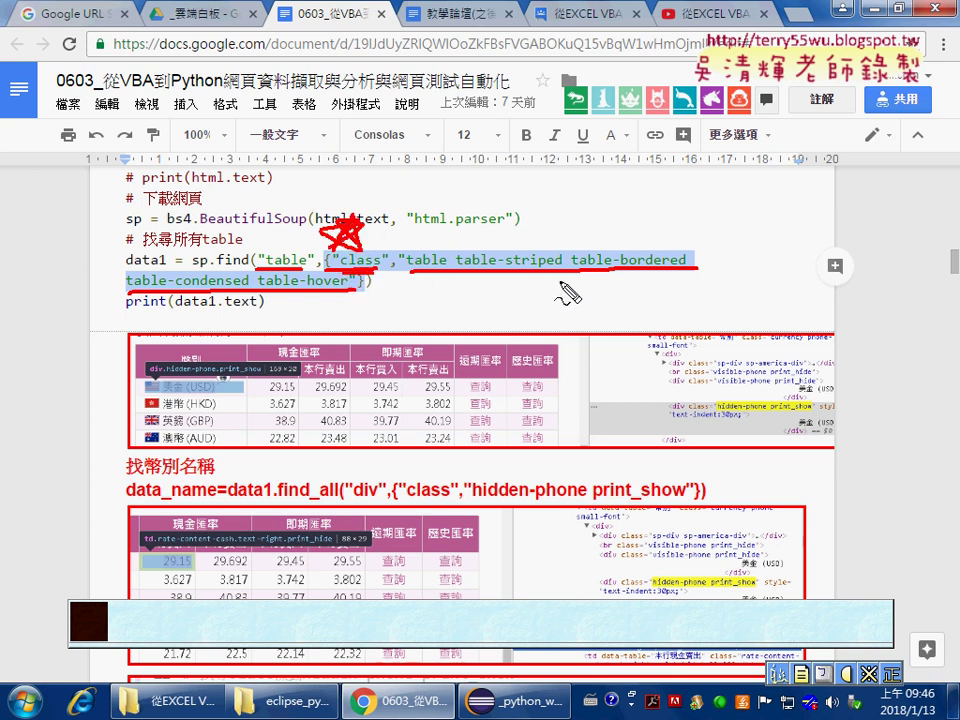
pyautogui.press('Escape')
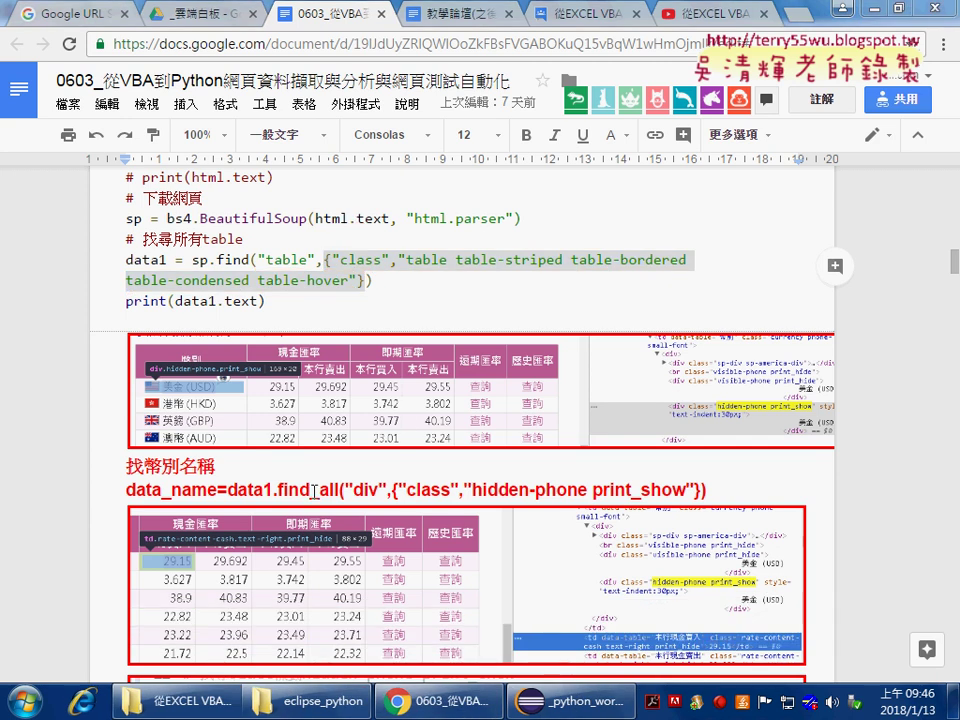
# - Highlight find_all and the hidden-phone print_show class filter in the data_name heading, then scroll back up
pyautogui.click(364, 488)
pyautogui.scroll(-2, 359, 478)
pyautogui.scroll(-3, 359, 478)
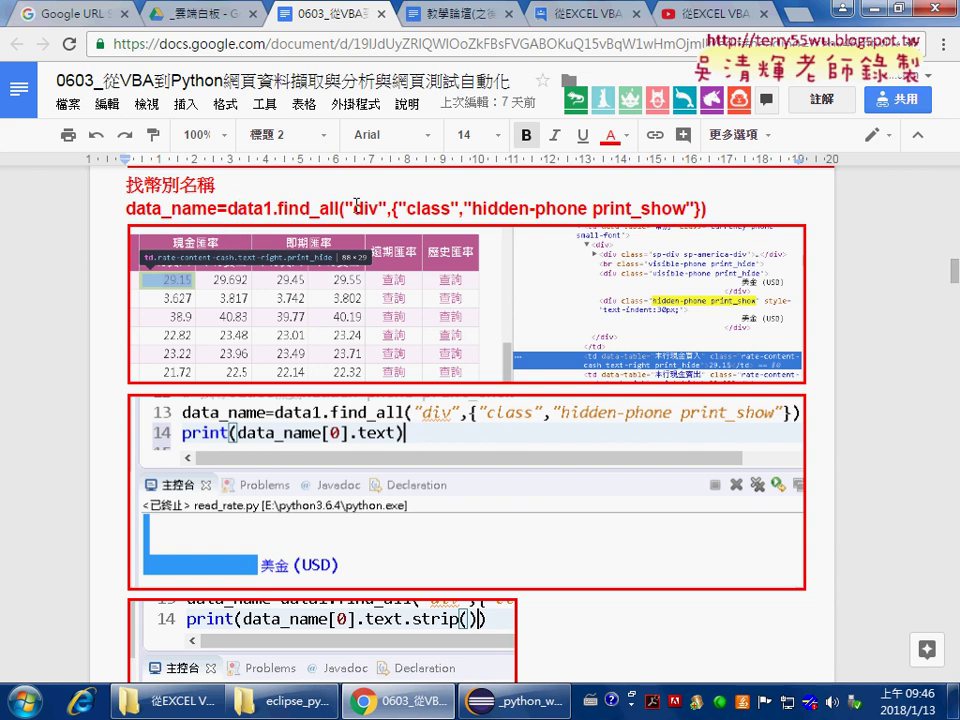
pyautogui.moveTo(229, 207); pyautogui.dragTo(344, 207)
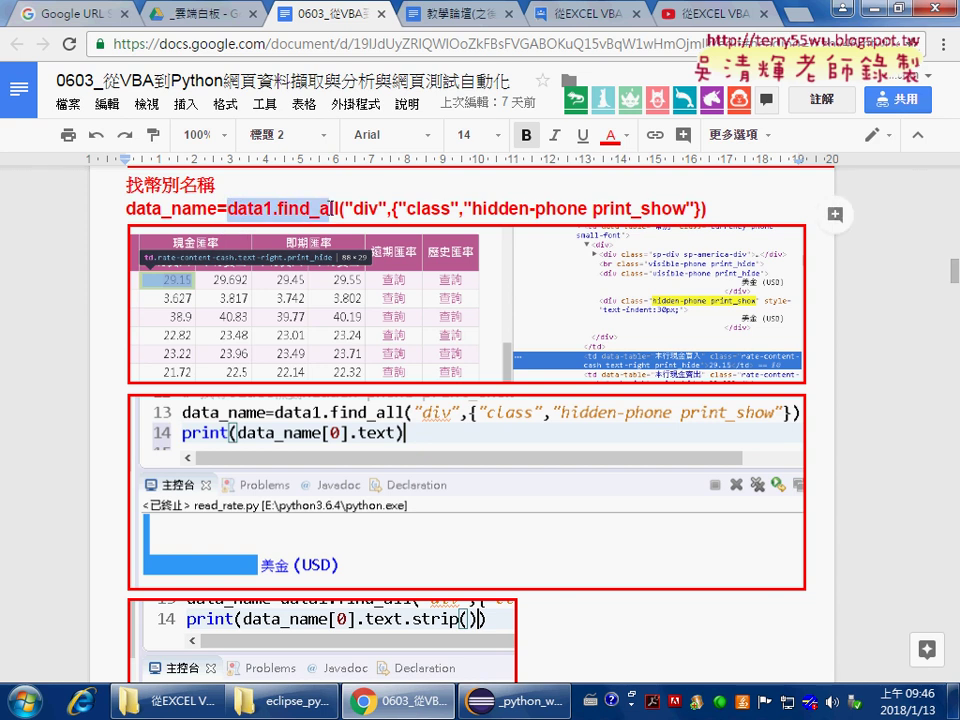
pyautogui.click(277, 209)
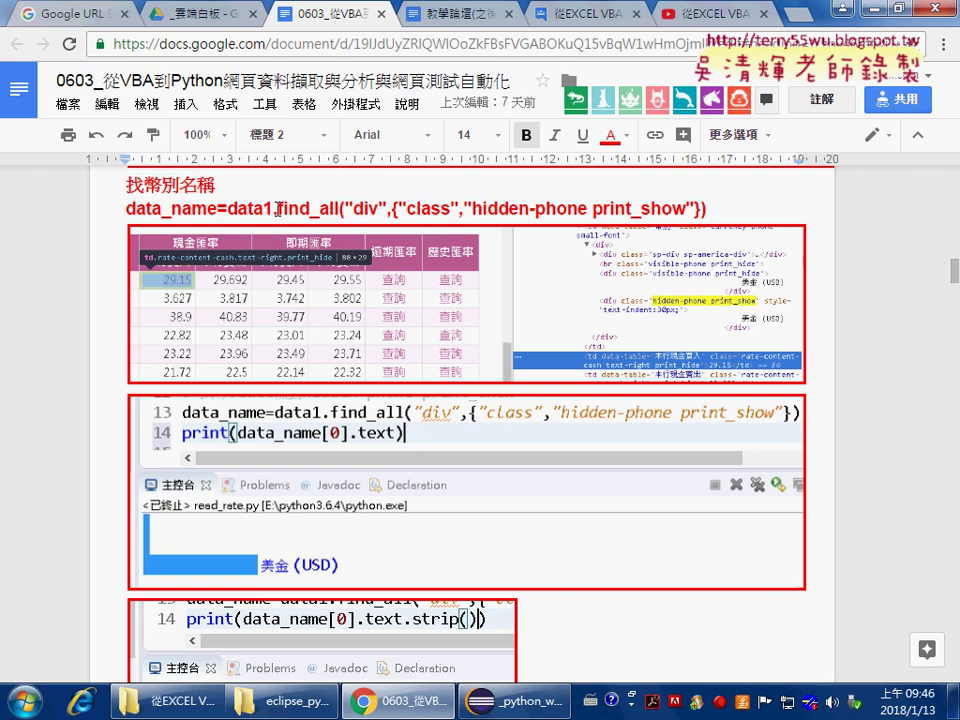
pyautogui.doubleClick(278, 209)
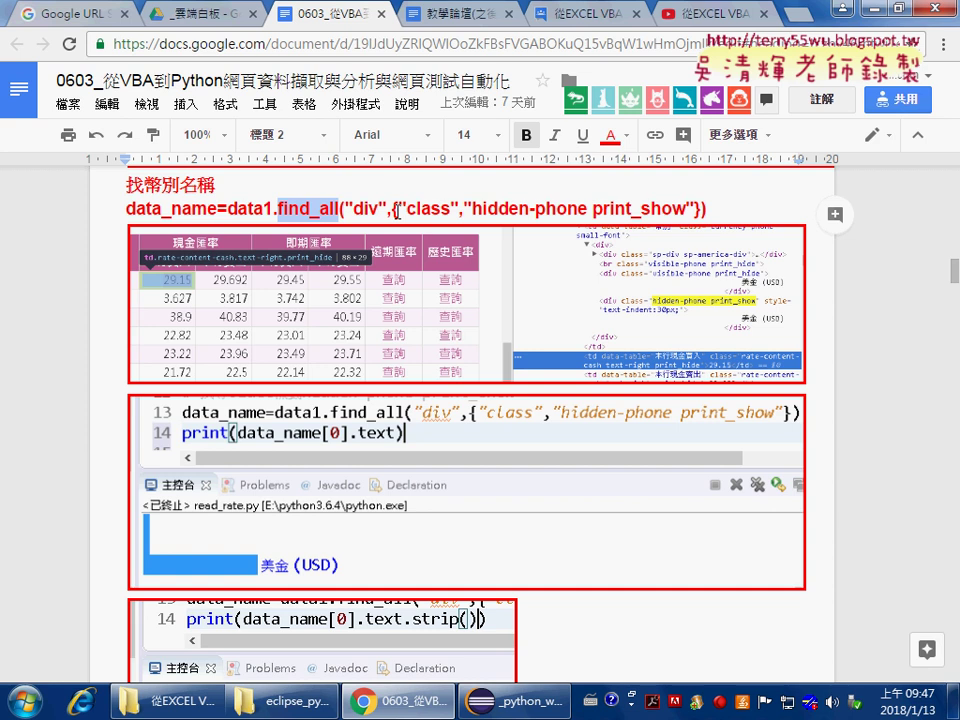
pyautogui.moveTo(393, 210); pyautogui.dragTo(697, 210)
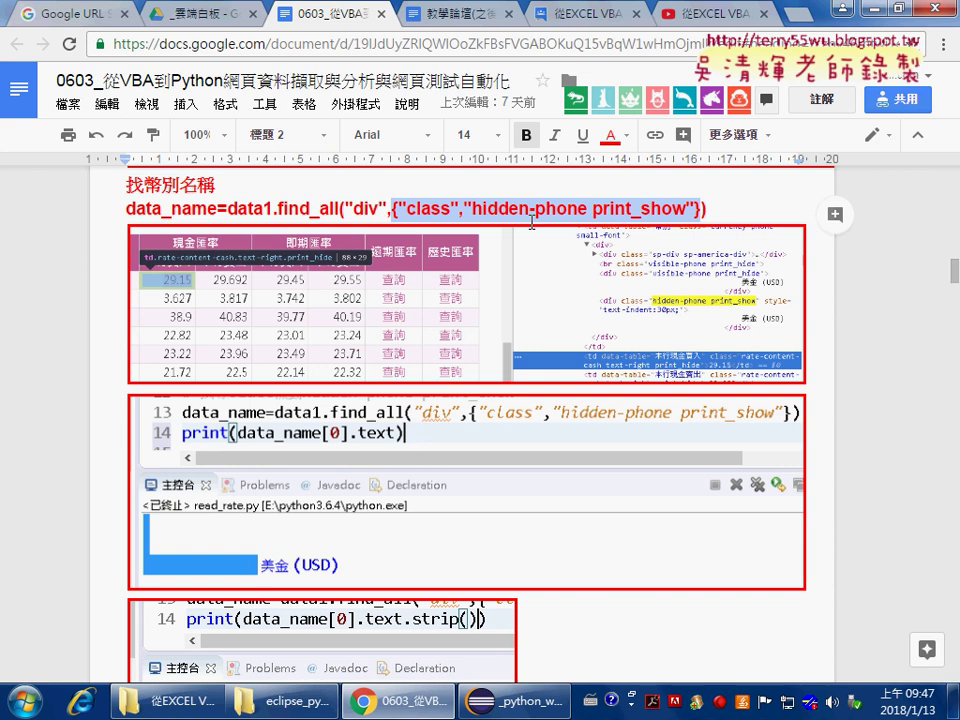
pyautogui.scroll(10, 866, 213)
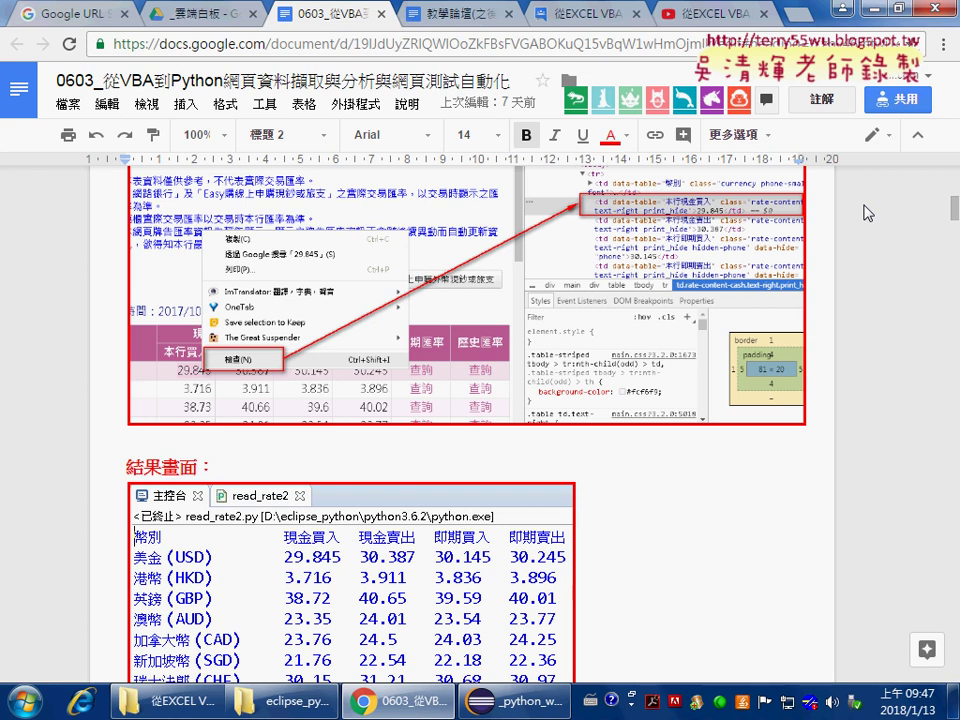
# - Scroll past the read_rate.py cash-rate output to the A/B/C table and import requests code
pyautogui.moveTo(953, 210); pyautogui.dragTo(951, 280)
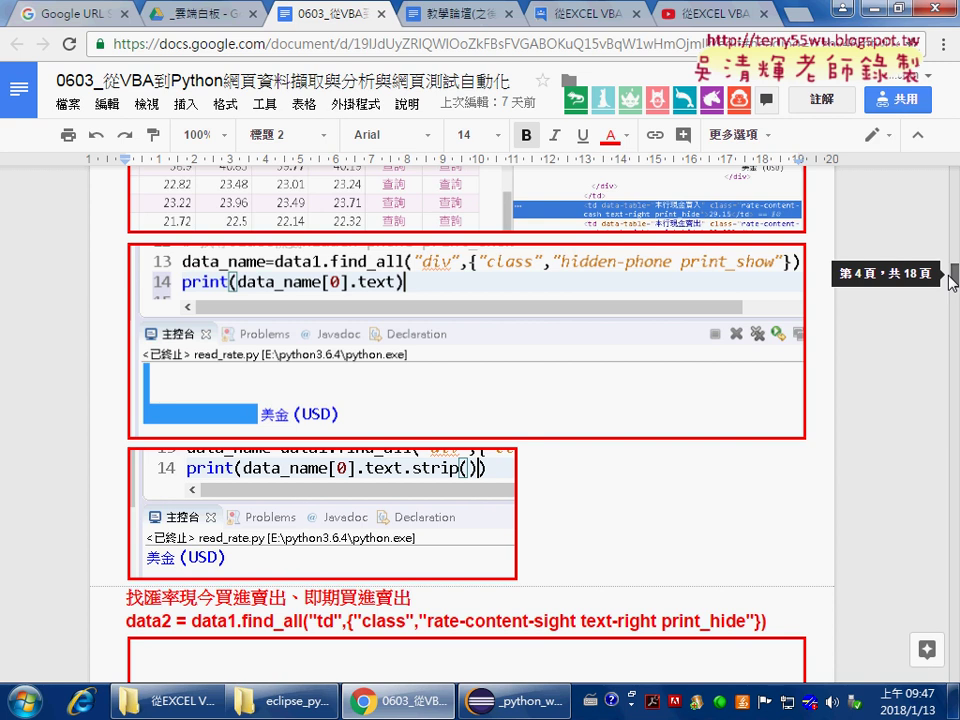
pyautogui.moveTo(951, 282); pyautogui.dragTo(948, 310)
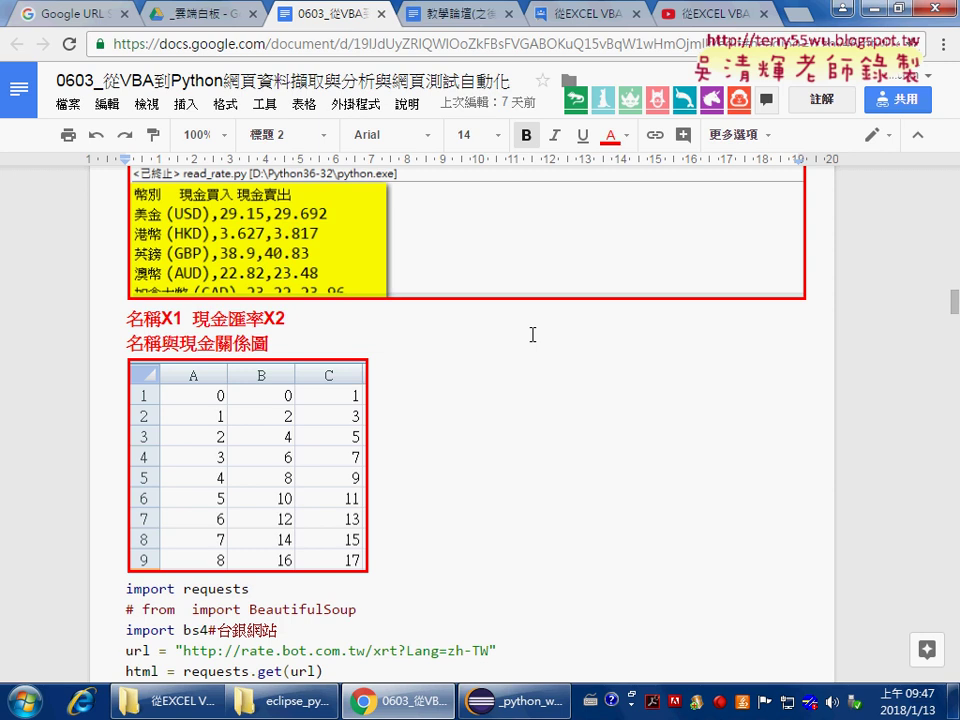
pyautogui.scroll(1, 533, 335)
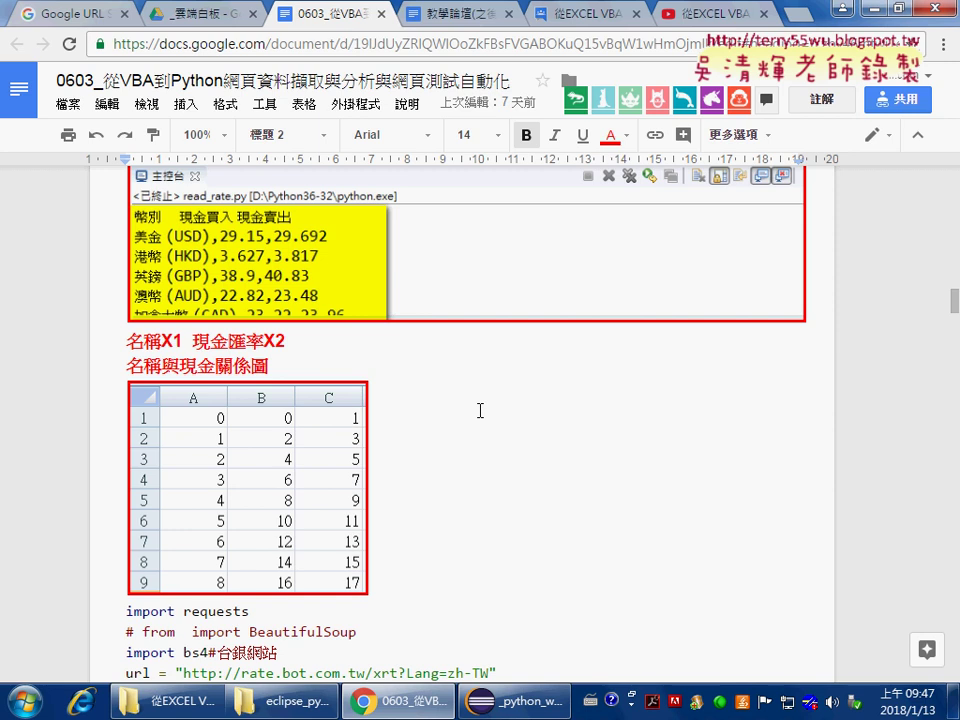
# - Highlight the data2[n*2] index in the for-loop print line
pyautogui.scroll(-2, 480, 410)
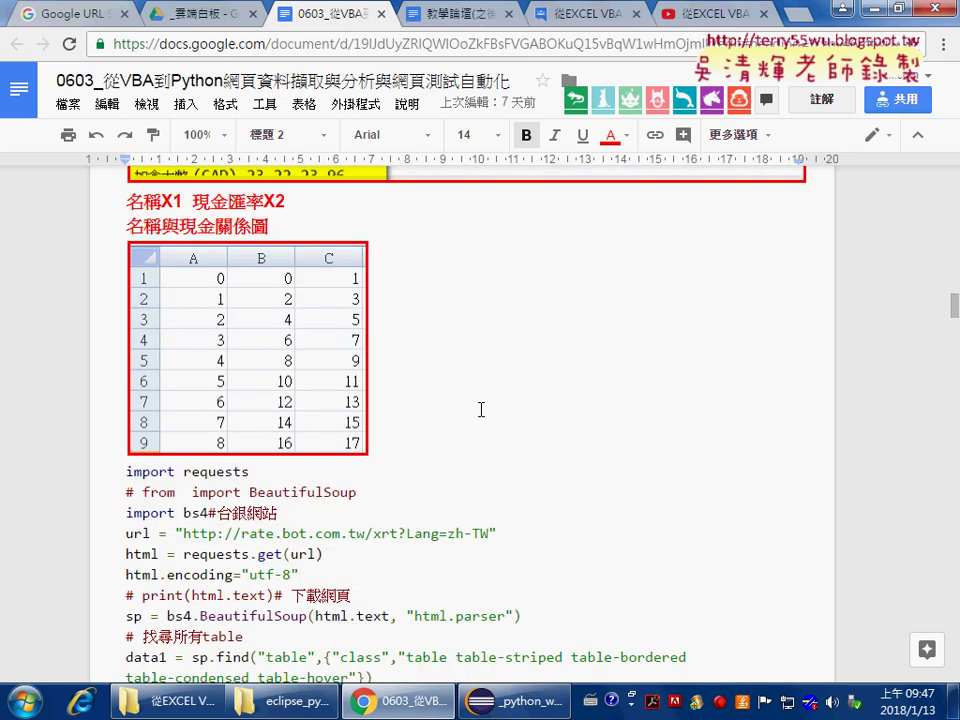
pyautogui.scroll(-3, 481, 401)
pyautogui.scroll(-1, 481, 402)
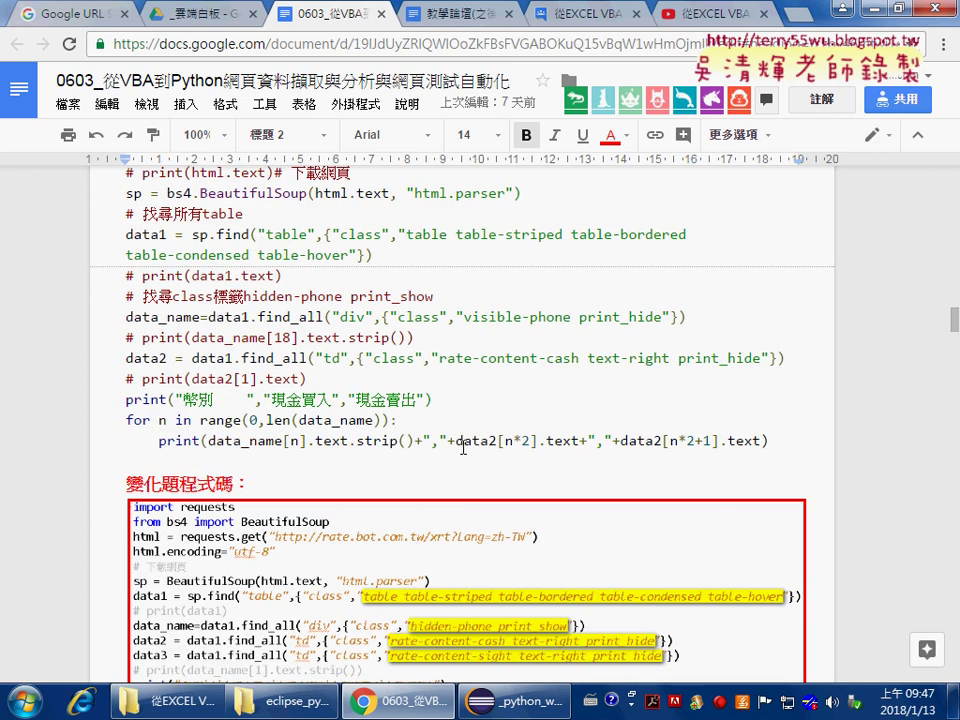
pyautogui.moveTo(457, 441); pyautogui.dragTo(537, 440)
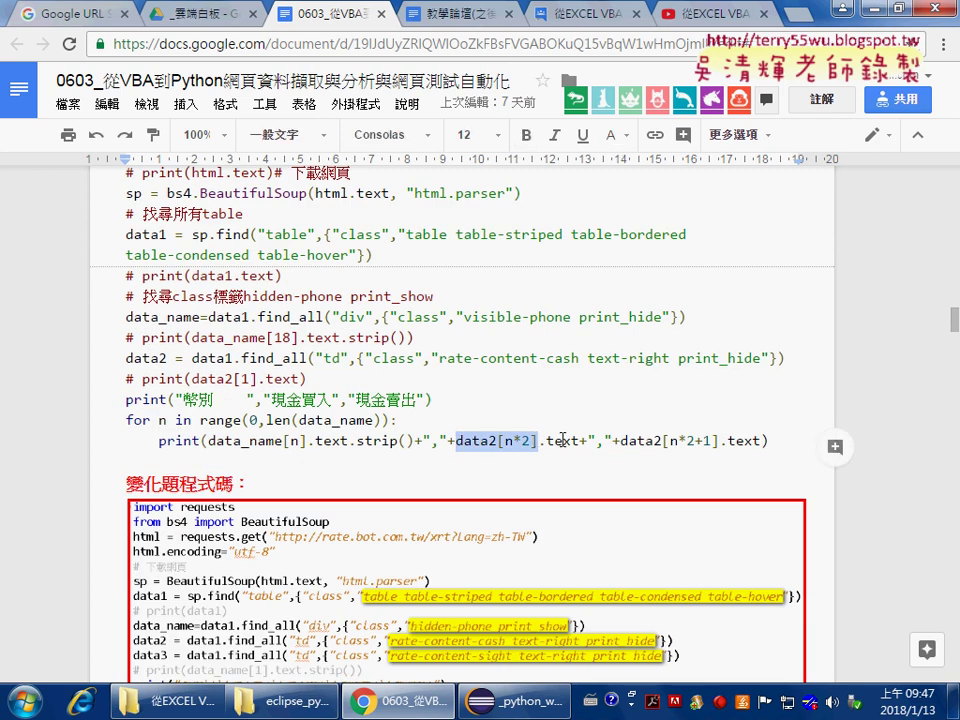
pyautogui.scroll(4, 213, 231)
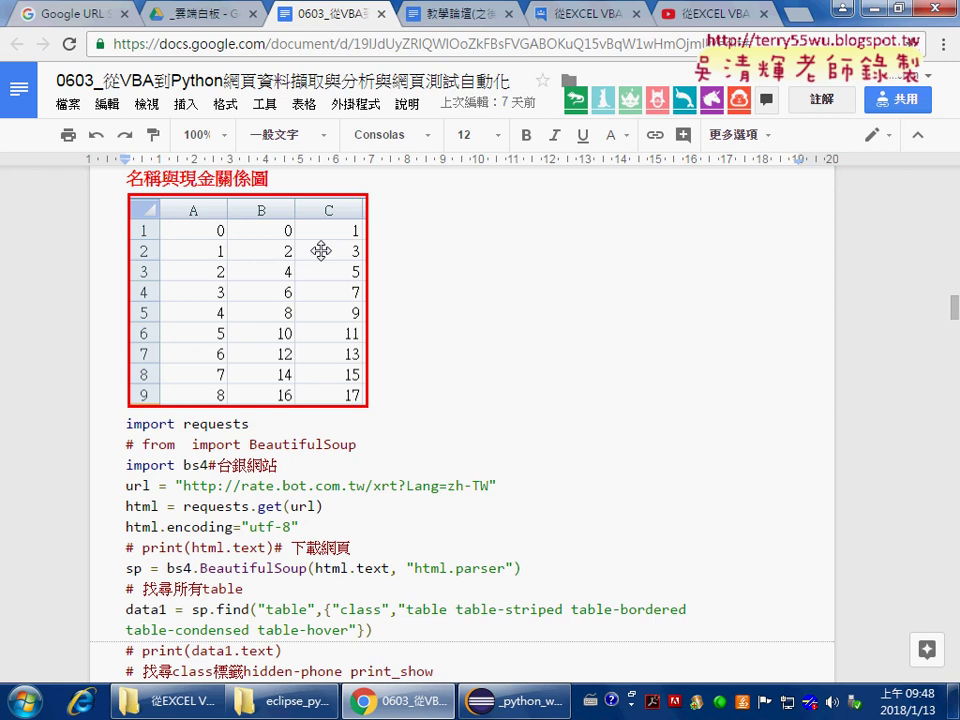
# - Highlight the [n*2+1] index, then move past the red code box to the 變化題程式碼 variant
pyautogui.scroll(-5, 576, 357)
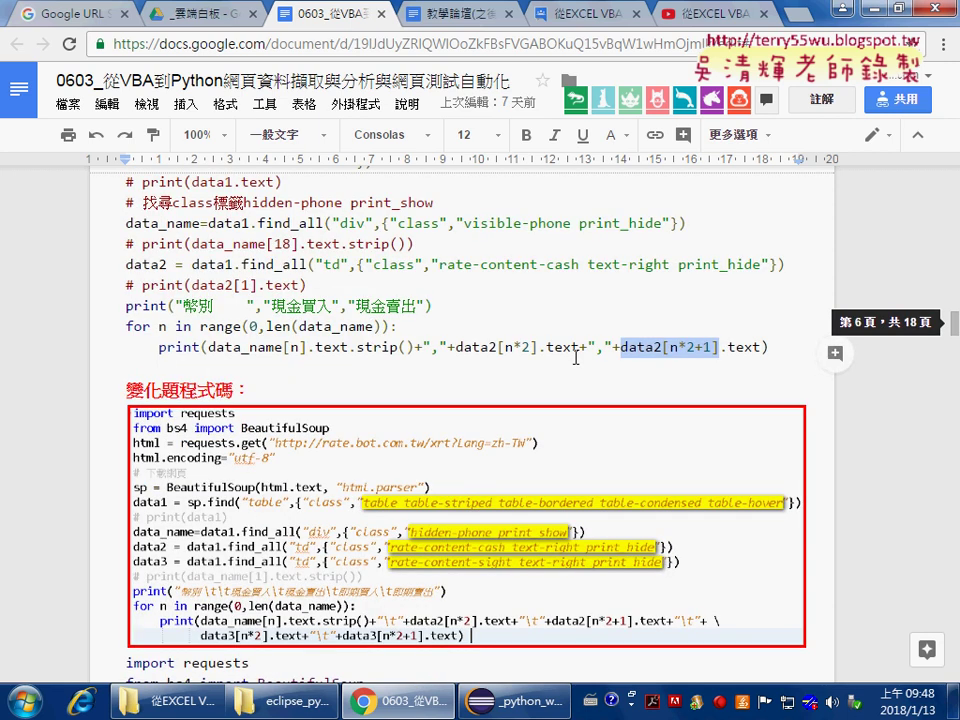
pyautogui.moveTo(662, 347); pyautogui.dragTo(718, 347)
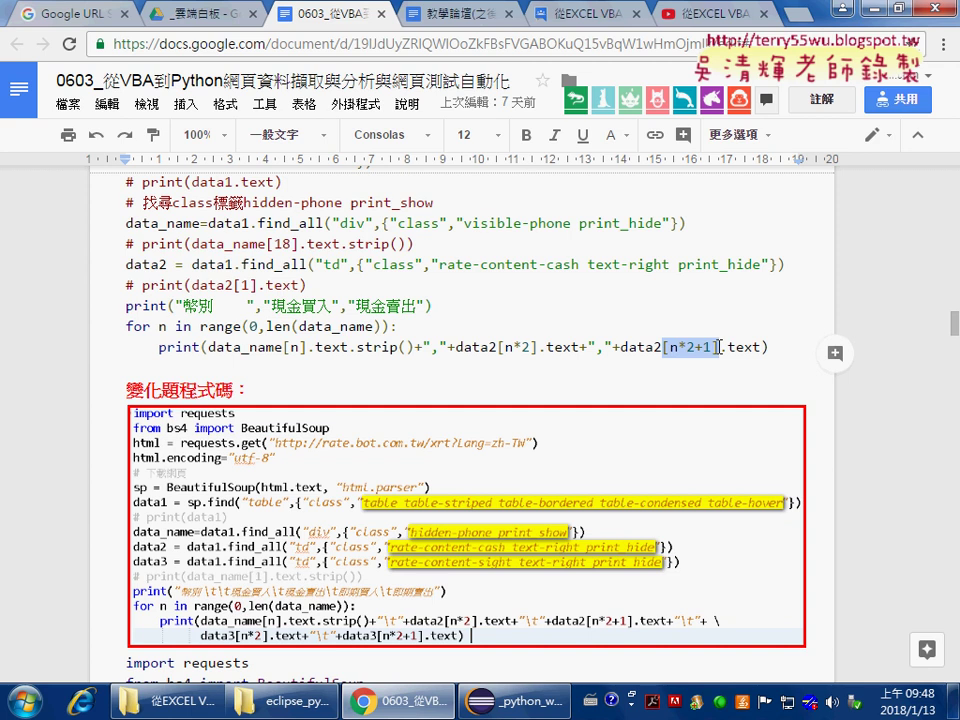
pyautogui.scroll(-4, 540, 526)
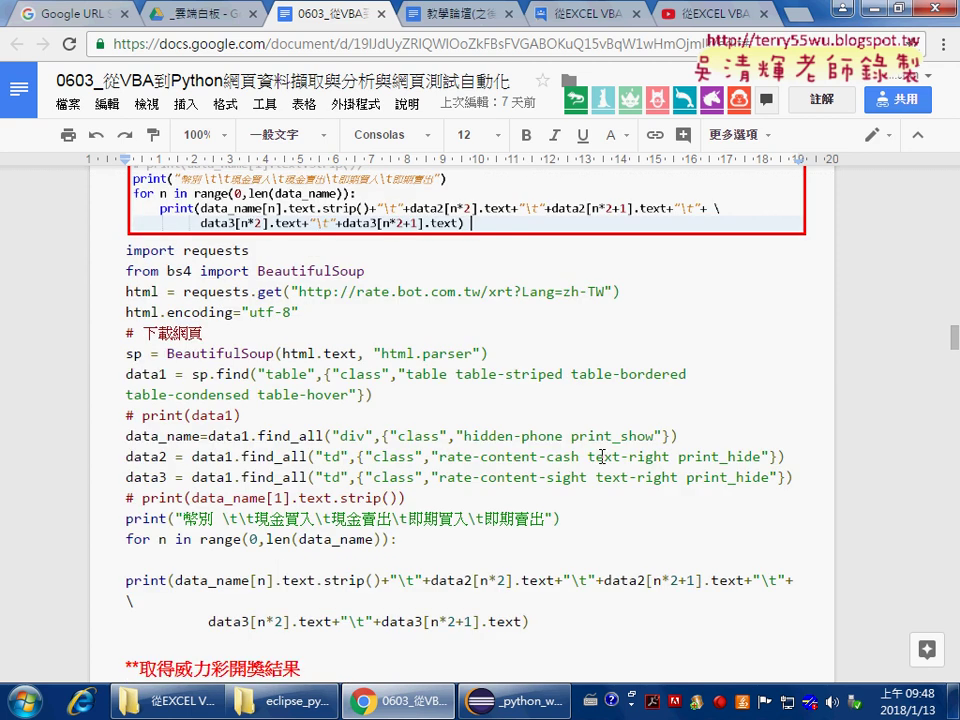
# - Open the taiwanlottery.com.tw link from the 取得威力彩開獎結果 section in a new tab
pyautogui.scroll(-1, 601, 456)
pyautogui.scroll(-2, 601, 456)
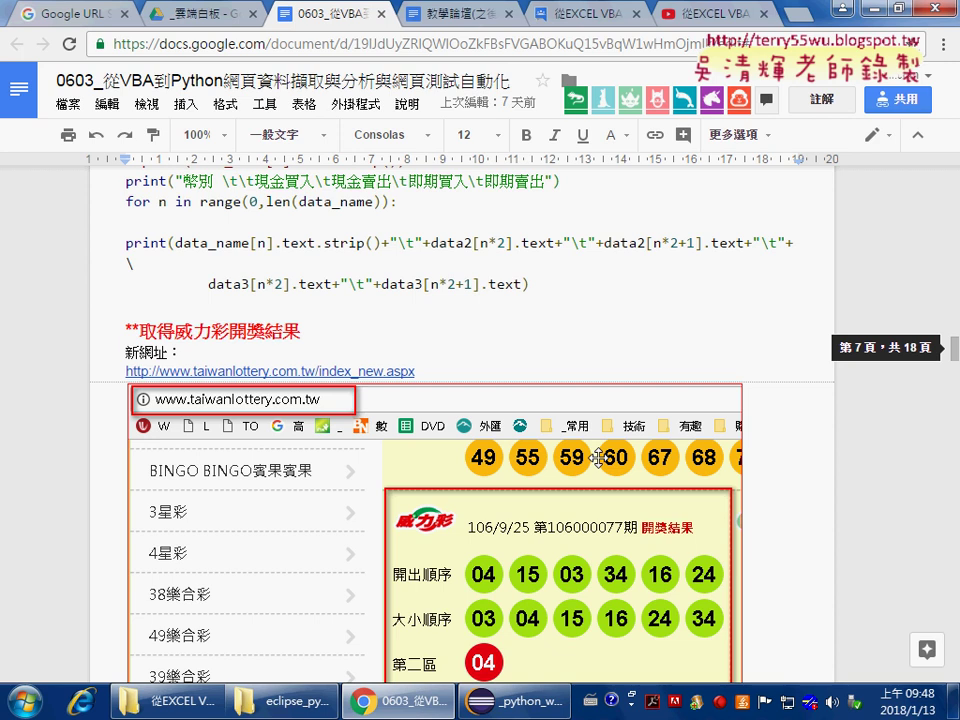
pyautogui.scroll(1, 597, 457)
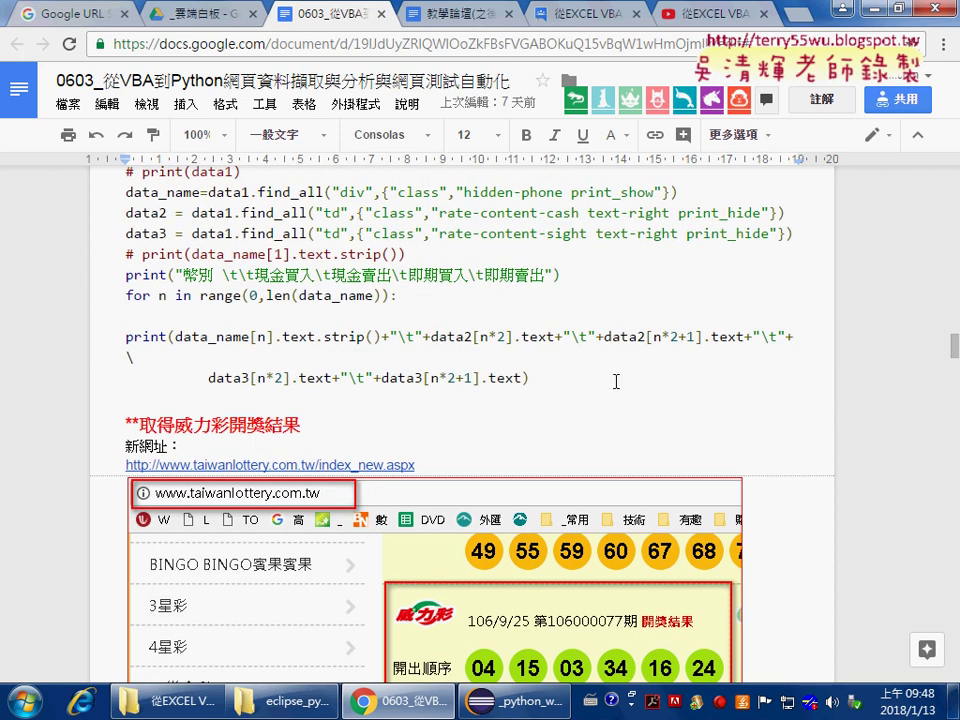
pyautogui.scroll(7, 616, 381)
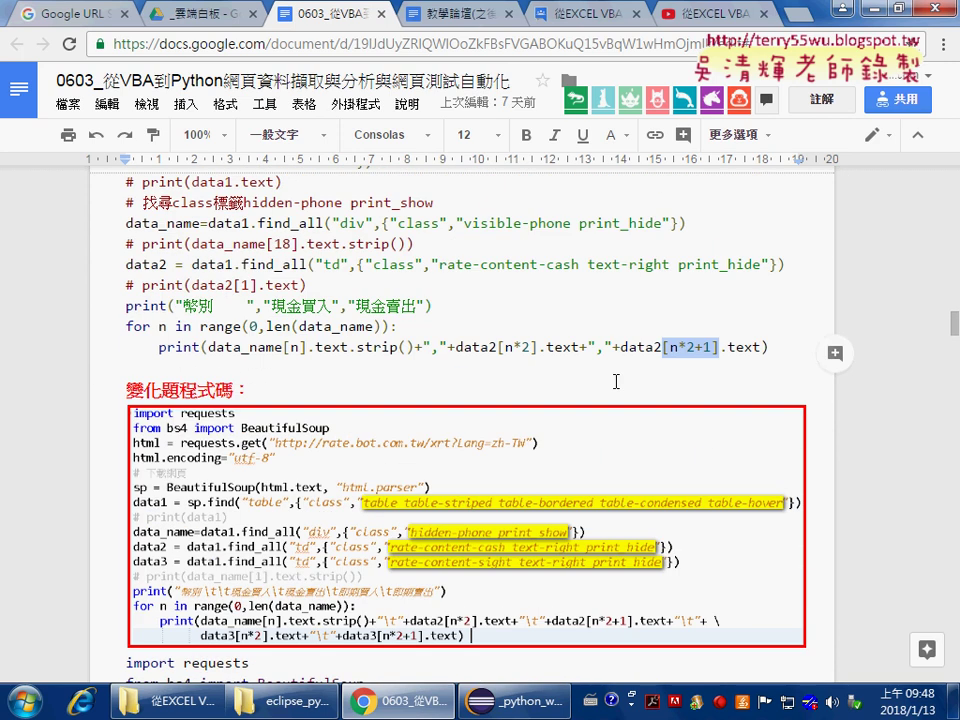
pyautogui.scroll(-6, 616, 381)
pyautogui.scroll(-4, 616, 381)
pyautogui.scroll(1, 616, 381)
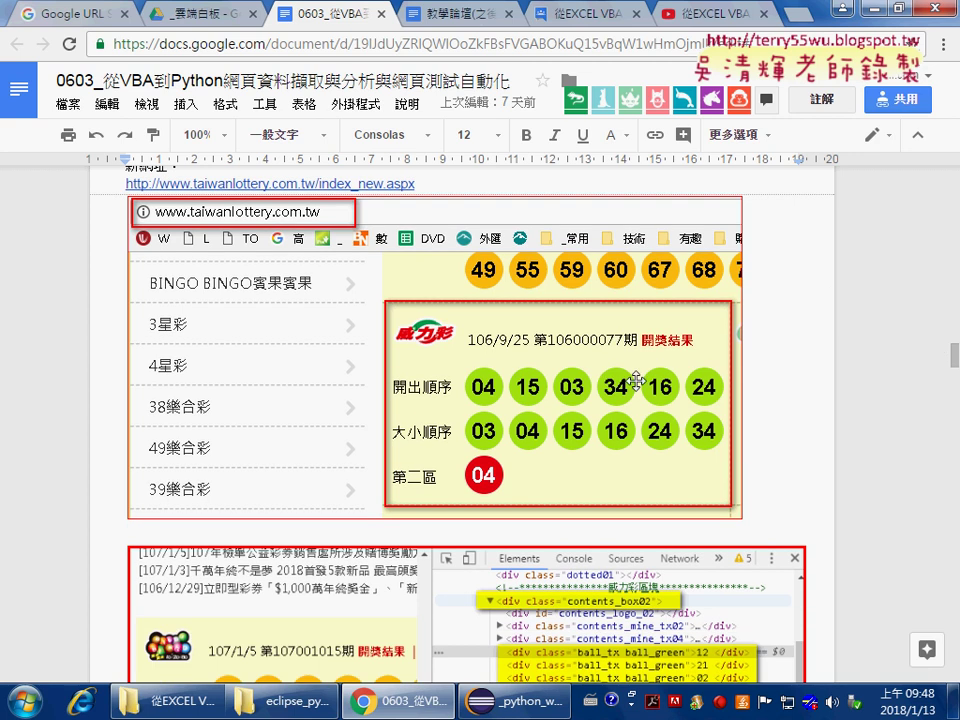
pyautogui.click(390, 183)
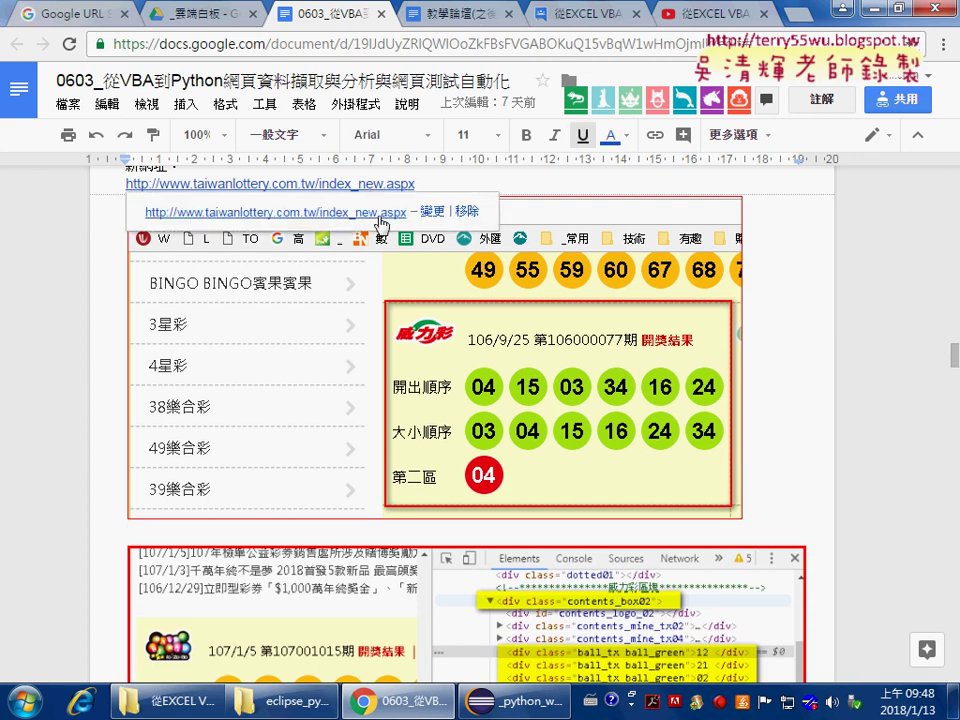
pyautogui.click(365, 210)
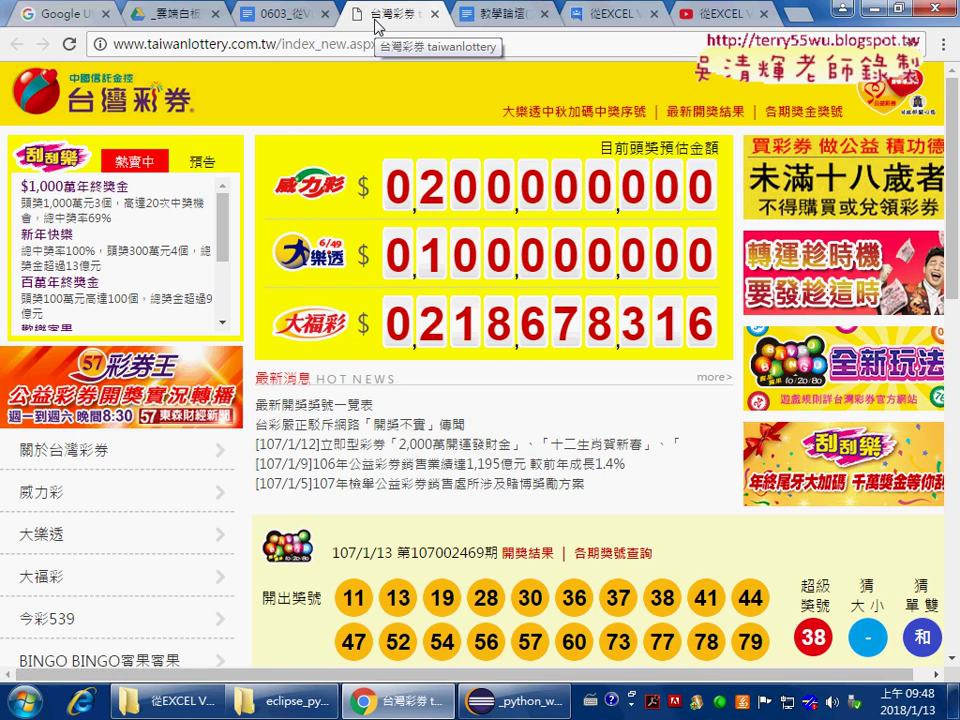
# - Recheck the link text in the lesson, then switch to the 台灣彩券 homepage tab
pyautogui.click(276, 20)
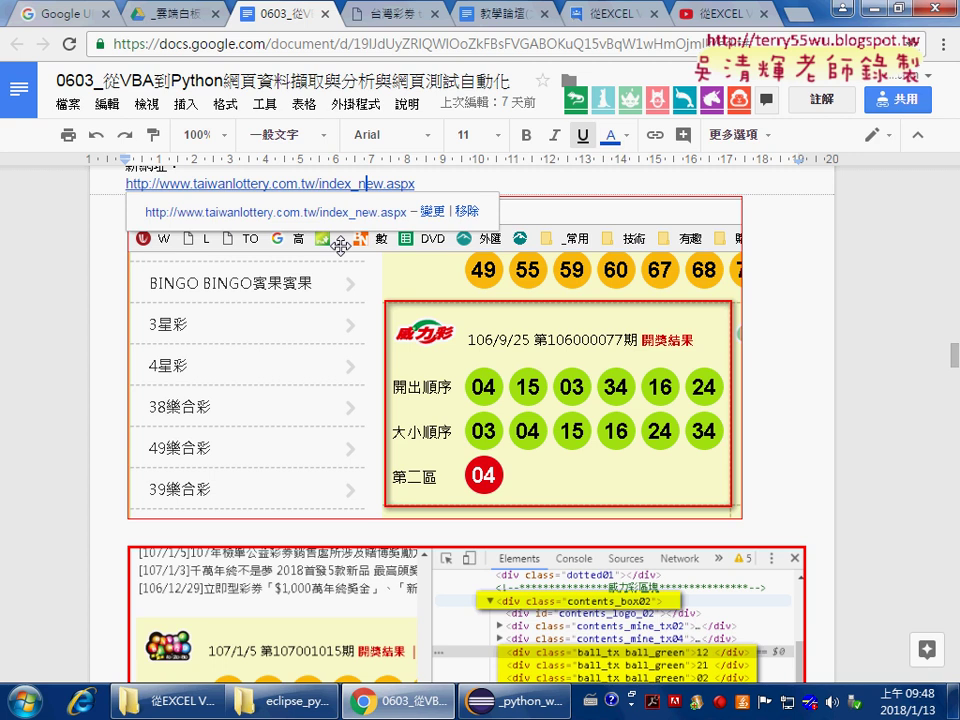
pyautogui.scroll(2, 340, 246)
pyautogui.moveTo(446, 270); pyautogui.dragTo(318, 272)
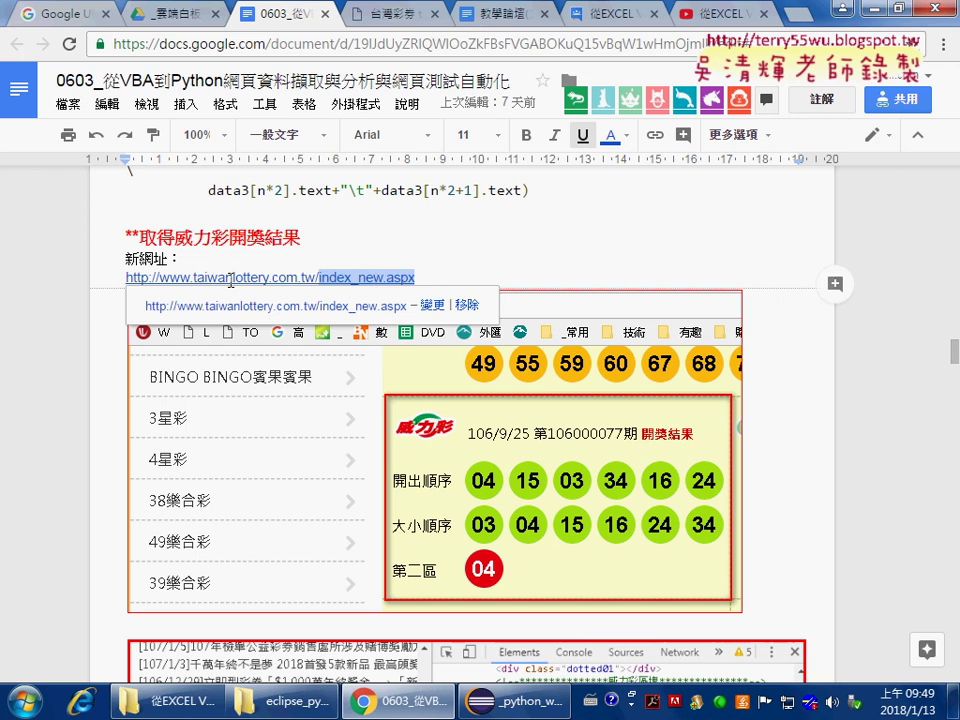
pyautogui.click(484, 257)
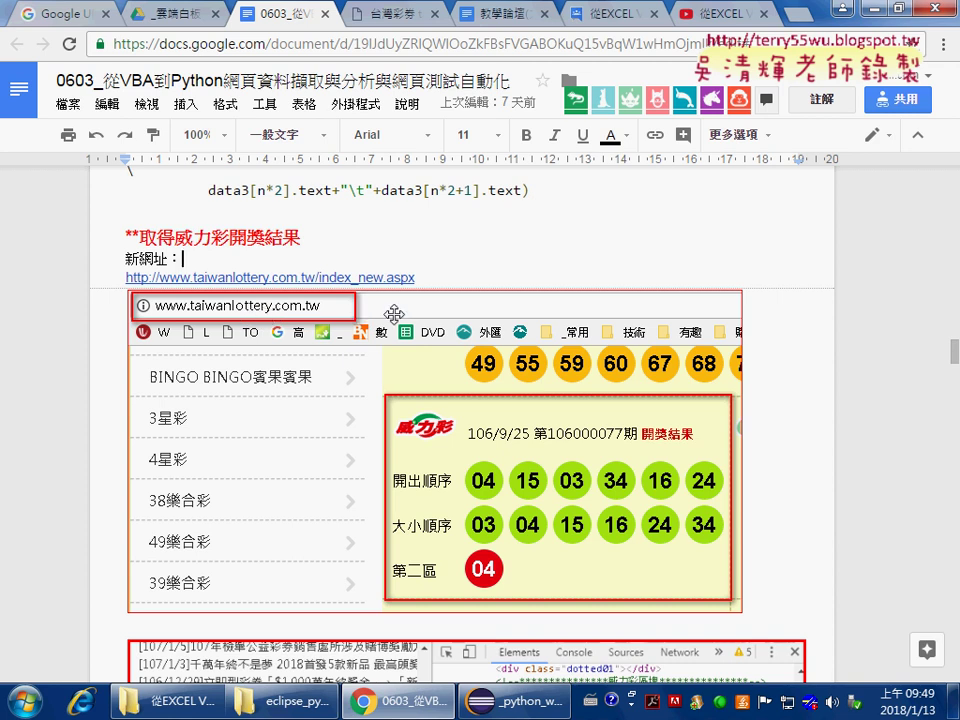
pyautogui.click(397, 14)
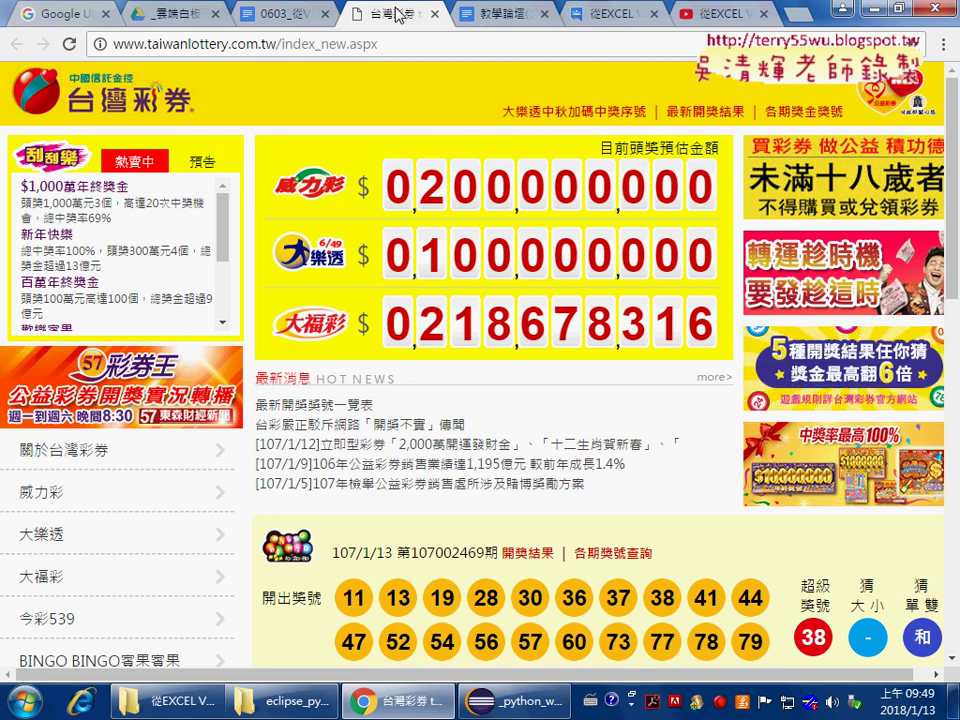
# - Strip index_new.aspx from the address and load the Taiwan Lottery root site
pyautogui.click(288, 45)
pyautogui.moveTo(210, 45); pyautogui.dragTo(497, 45)
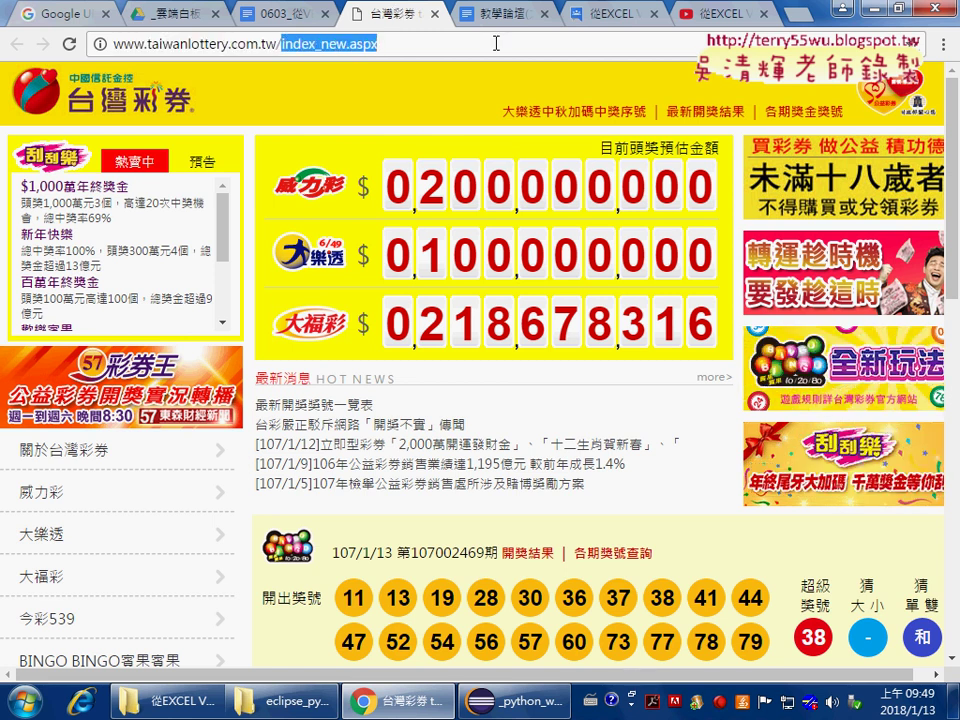
pyautogui.press('BackSpace')
pyautogui.press('Return')
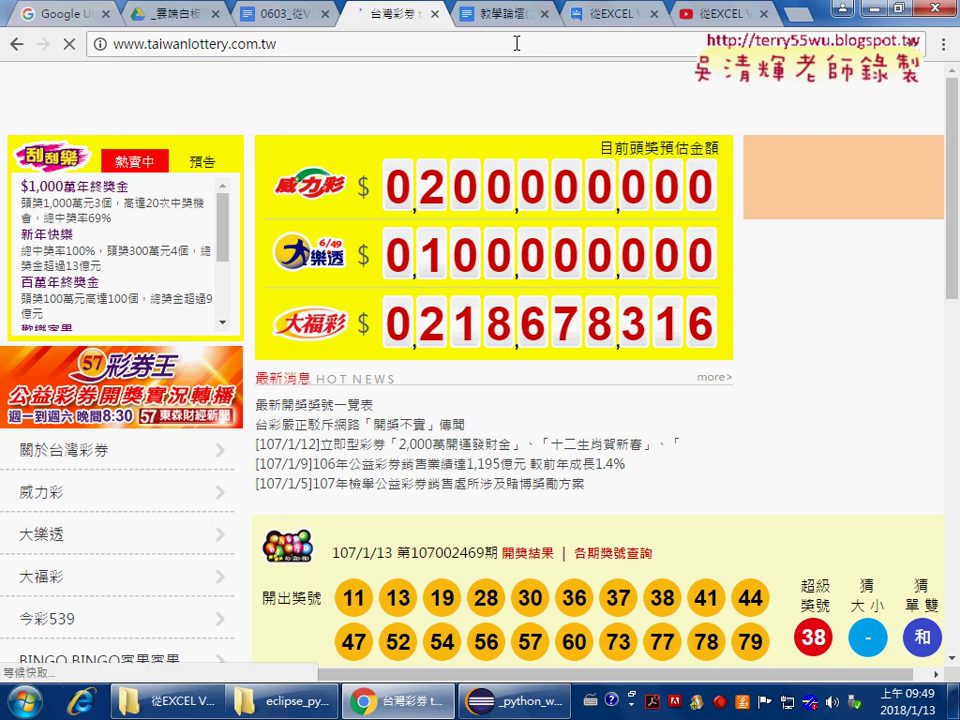
# - Outline the 威力彩, 38樂合彩, 大樂透 and 49樂合彩 result blocks in red
pyautogui.scroll(-5, 318, 247)
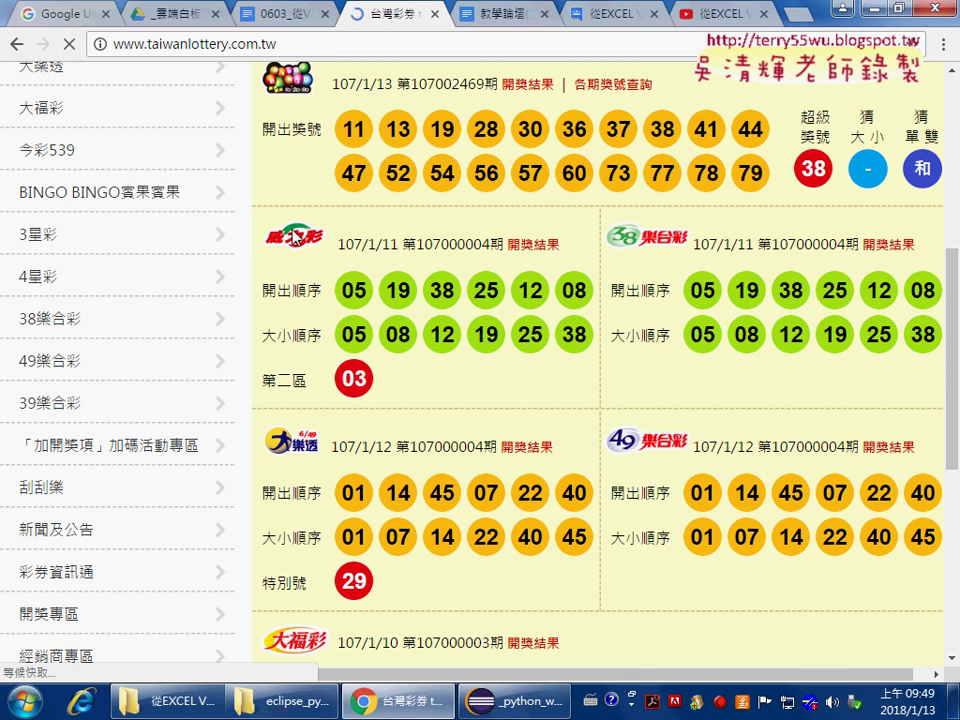
pyautogui.moveTo(241, 416); pyautogui.dragTo(270, 420)
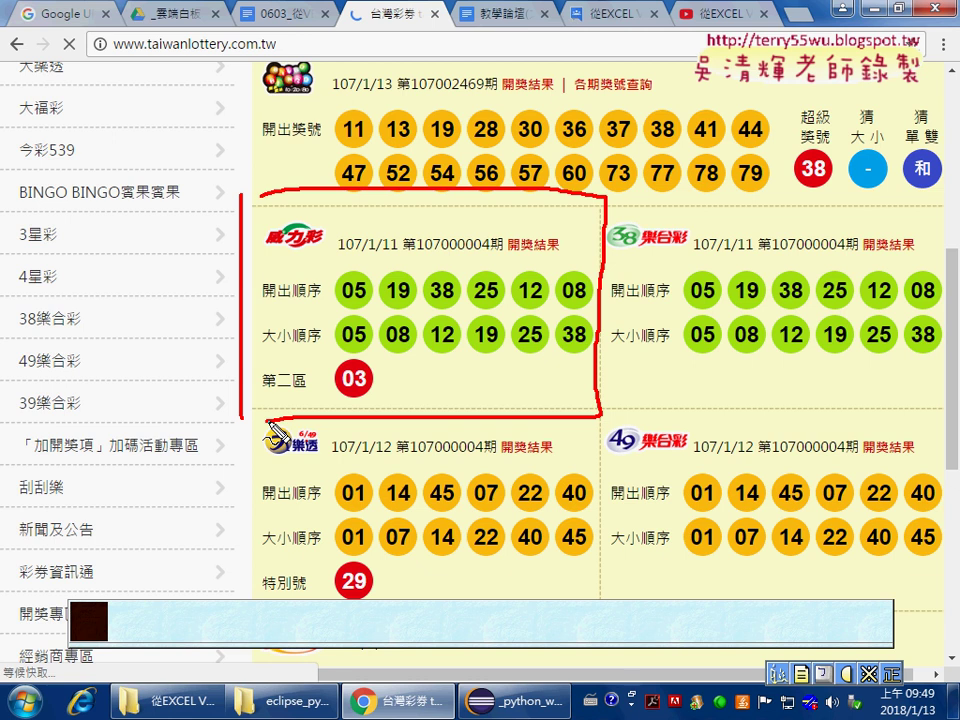
pyautogui.moveTo(630, 205); pyautogui.dragTo(610, 405)
pyautogui.moveTo(648, 210); pyautogui.dragTo(932, 378)
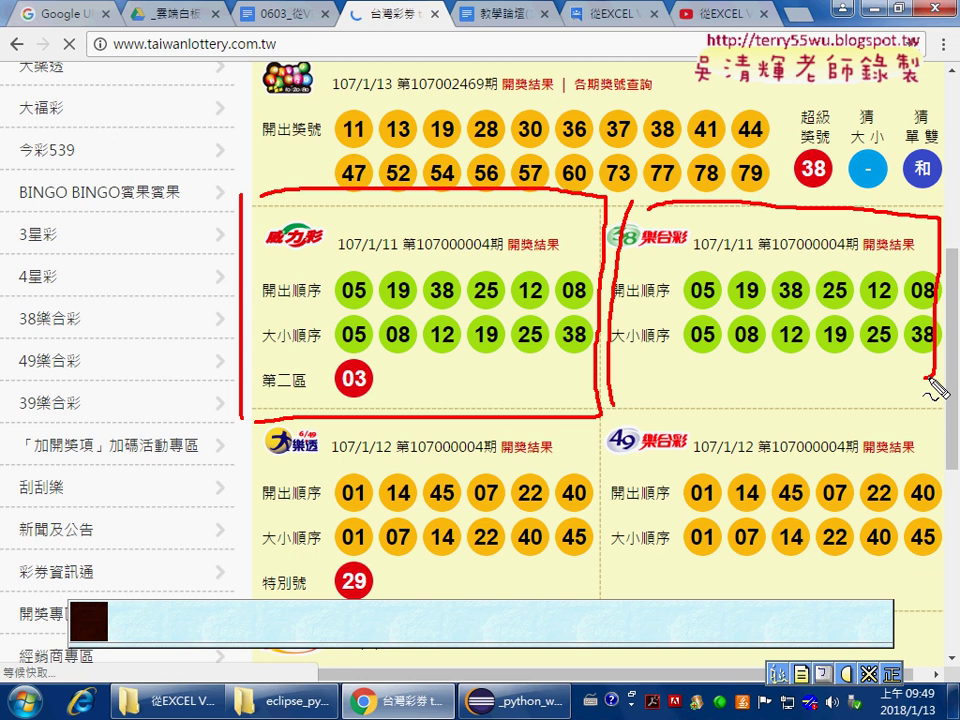
pyautogui.moveTo(931, 380); pyautogui.dragTo(640, 403)
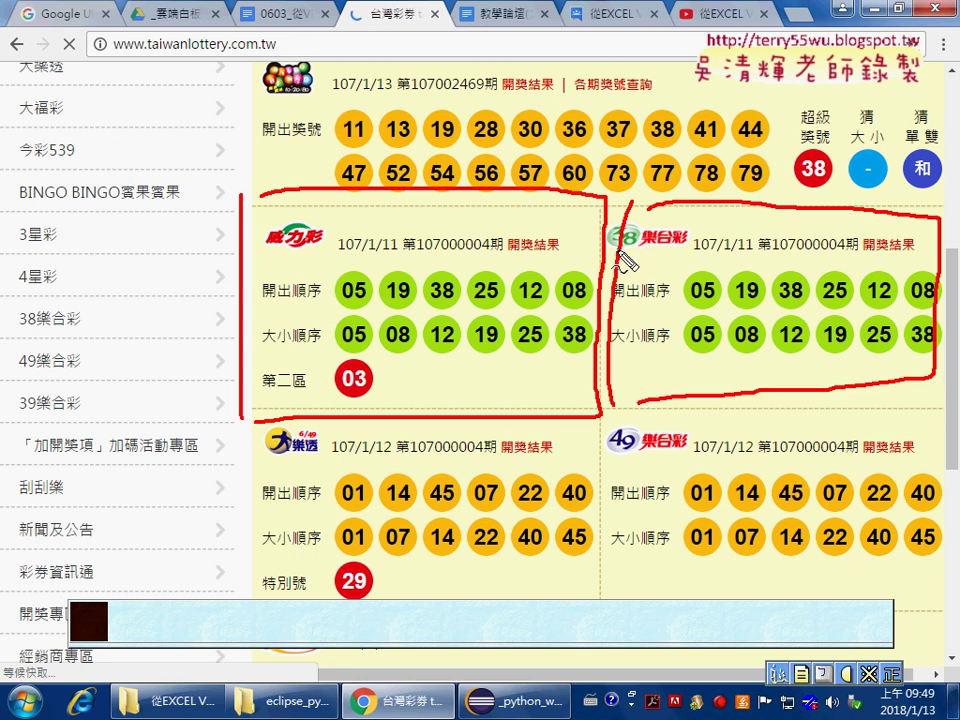
pyautogui.moveTo(648, 258); pyautogui.dragTo(664, 258)
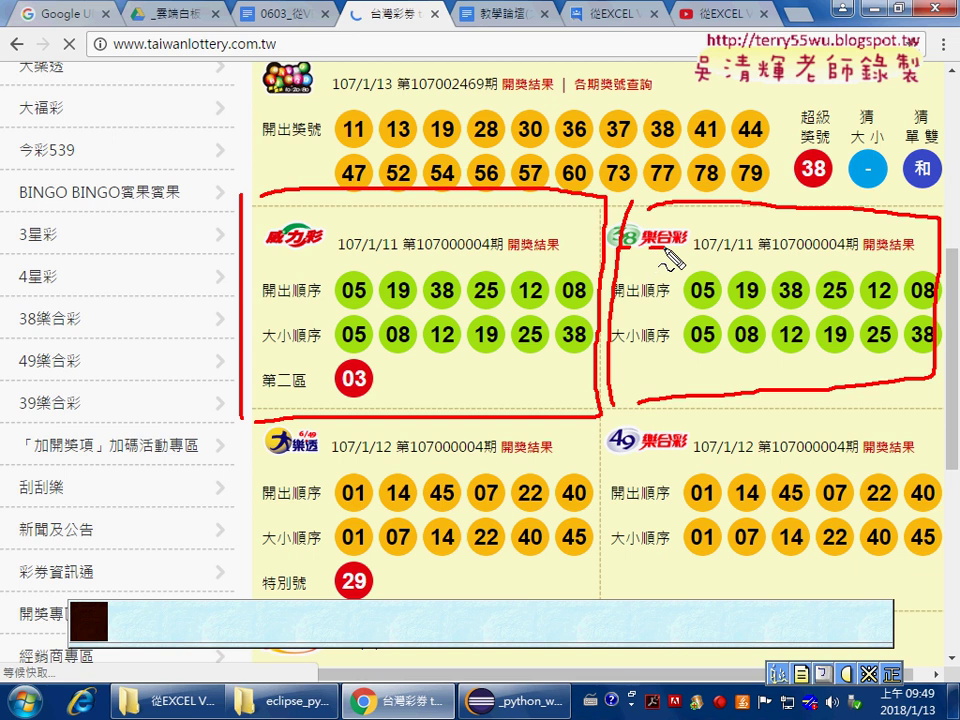
pyautogui.moveTo(258, 428); pyautogui.dragTo(298, 588)
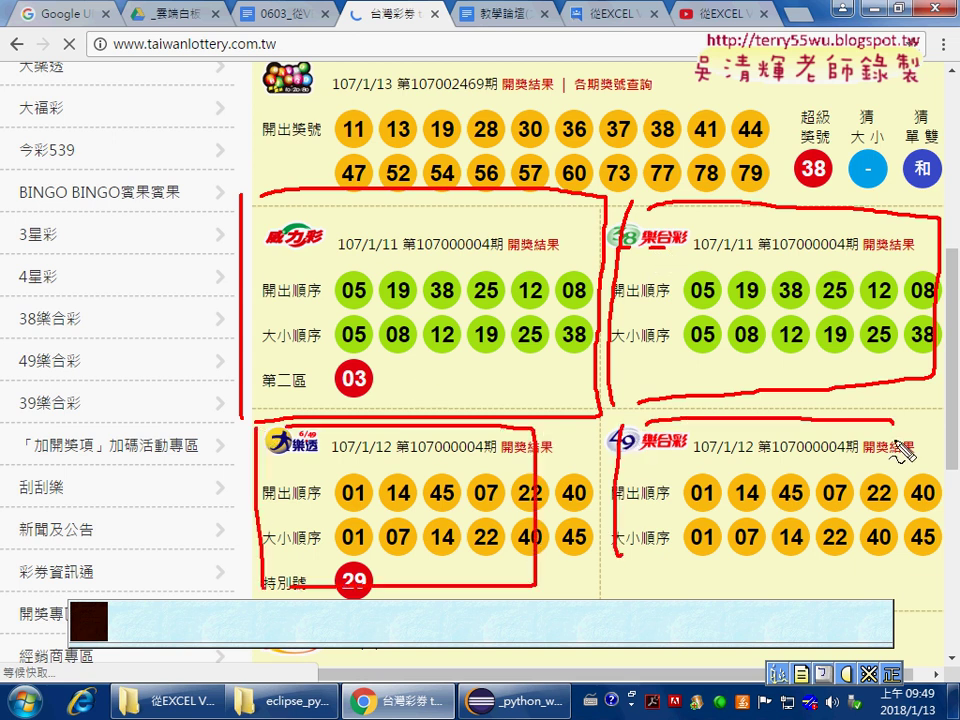
pyautogui.moveTo(622, 425); pyautogui.dragTo(632, 592)
pyautogui.moveTo(374, 214); pyautogui.dragTo(396, 186)
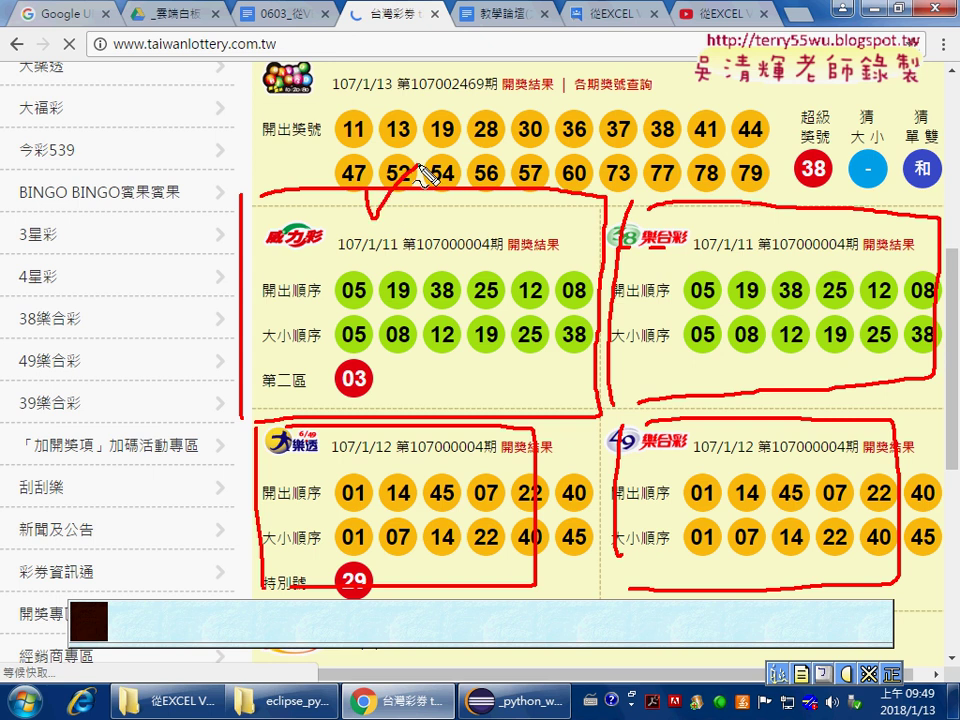
# - Clear the red annotations and try text selections within the 威力彩 results block
pyautogui.press('Escape')
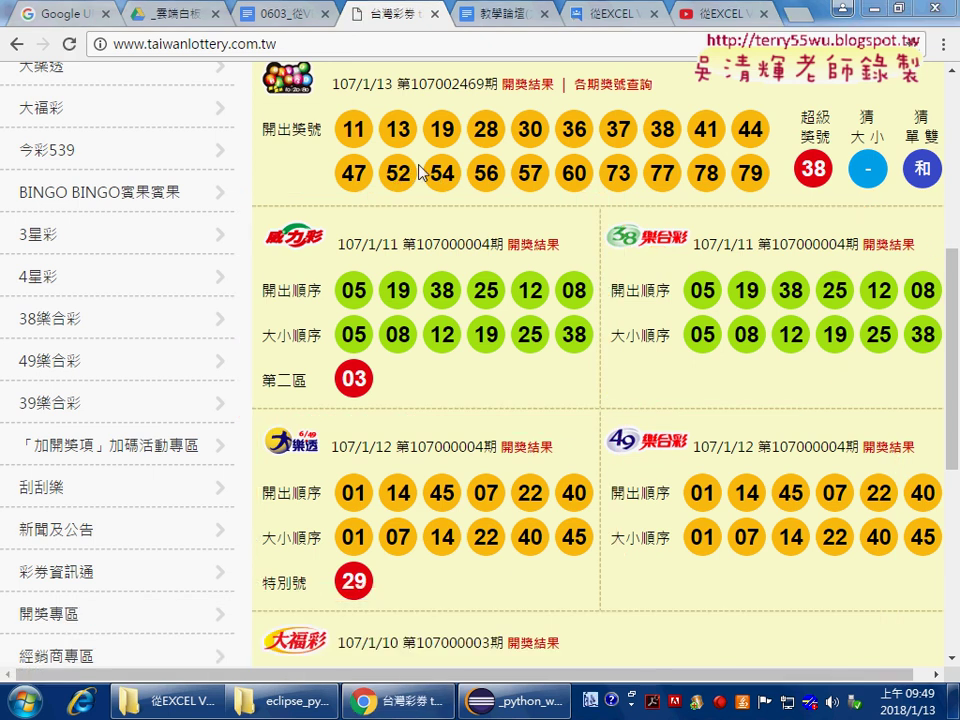
pyautogui.moveTo(262, 290); pyautogui.dragTo(320, 290)
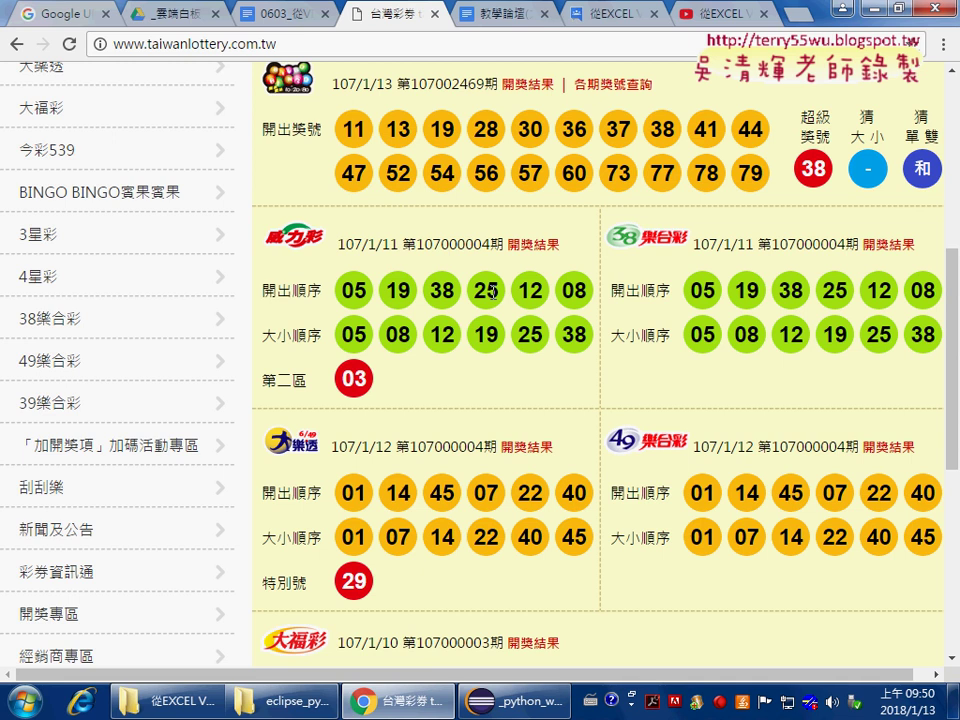
pyautogui.moveTo(590, 292)
pyautogui.mouseDown()
pyautogui.moveTo(418, 295)
pyautogui.moveTo(282, 378)
pyautogui.mouseUp()
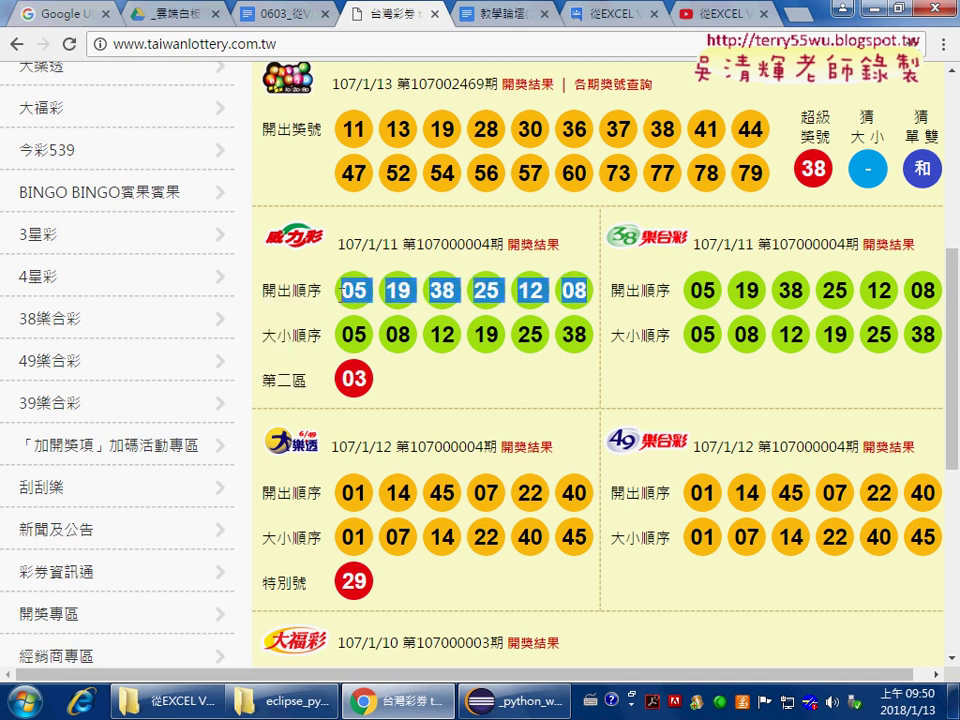
pyautogui.click(273, 333)
pyautogui.moveTo(273, 333)
pyautogui.mouseDown()
pyautogui.moveTo(598, 333)
pyautogui.moveTo(568, 354)
pyautogui.mouseUp()
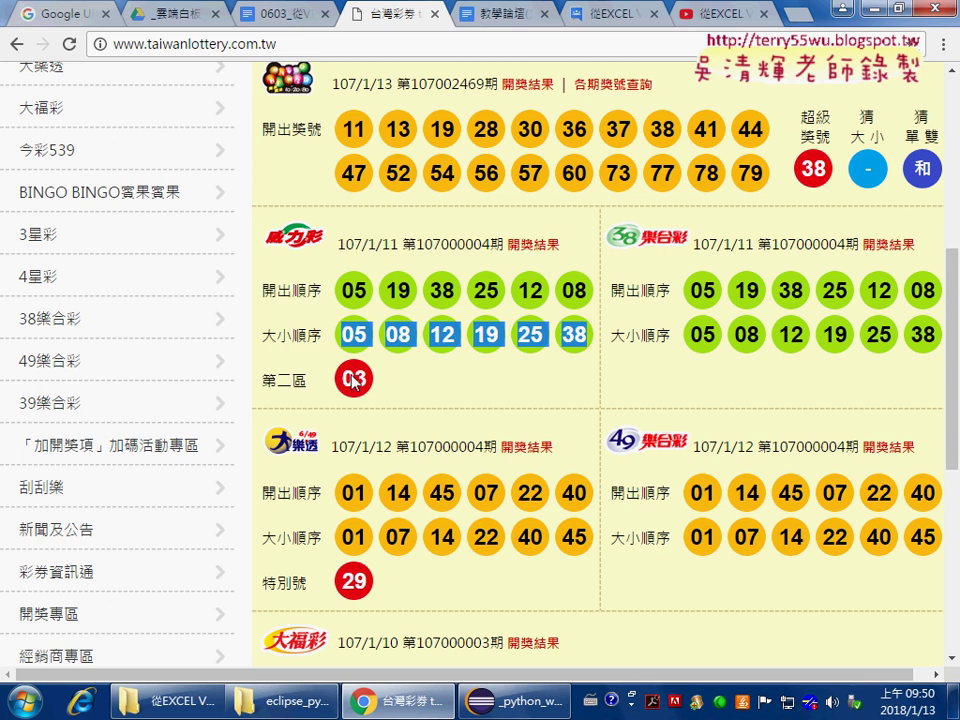
pyautogui.click(272, 291)
# - Select the first 威力彩 ball 05 and bring up its context menu
pyautogui.moveTo(266, 291); pyautogui.dragTo(370, 296)
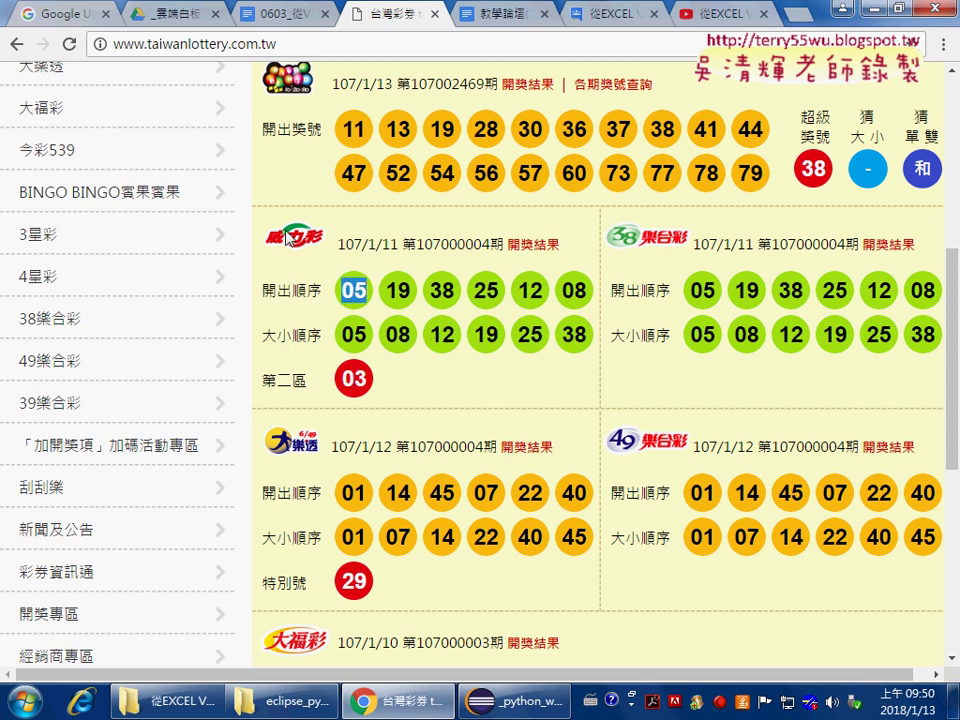
pyautogui.moveTo(217, 180)
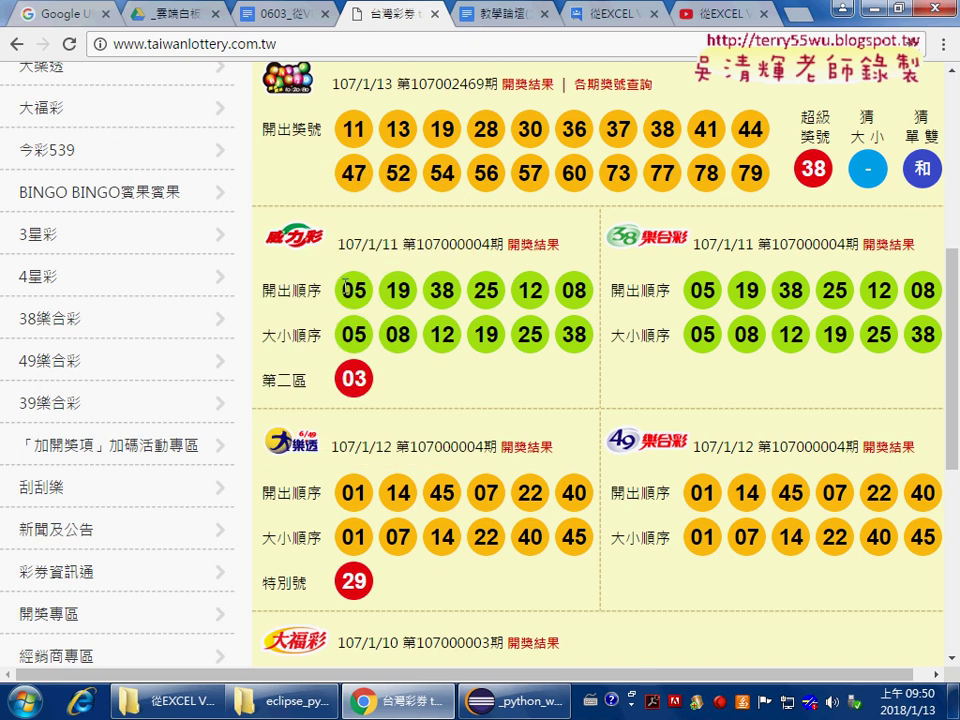
pyautogui.doubleClick(355, 291)
pyautogui.rightClick(355, 291)
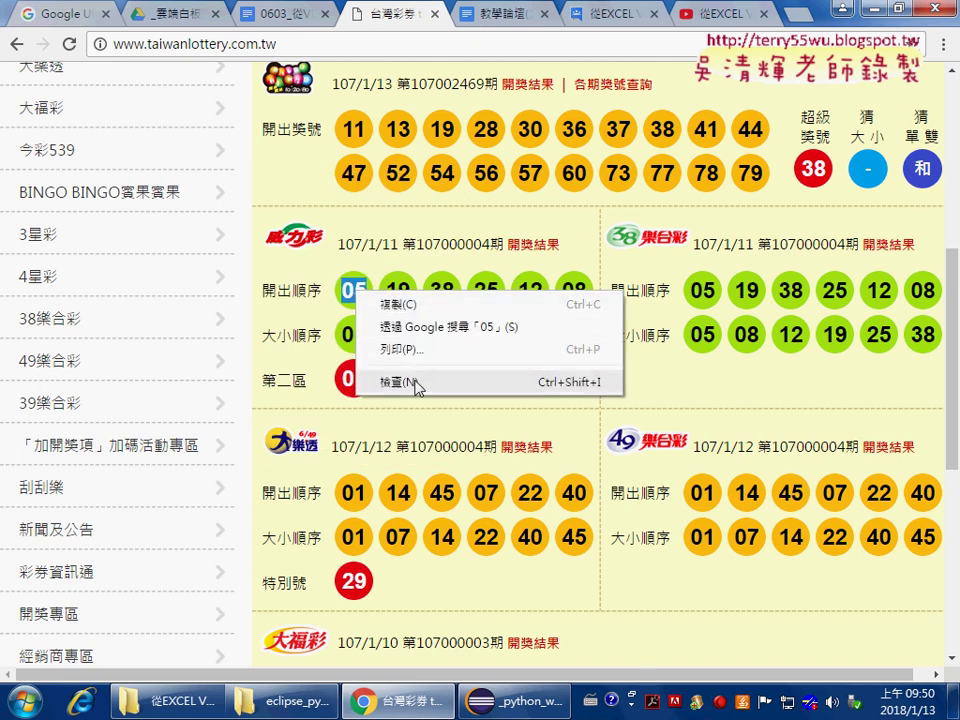
# - Inspect ball 05, widen the page beside DevTools, and underline its div tag
pyautogui.click(414, 385)
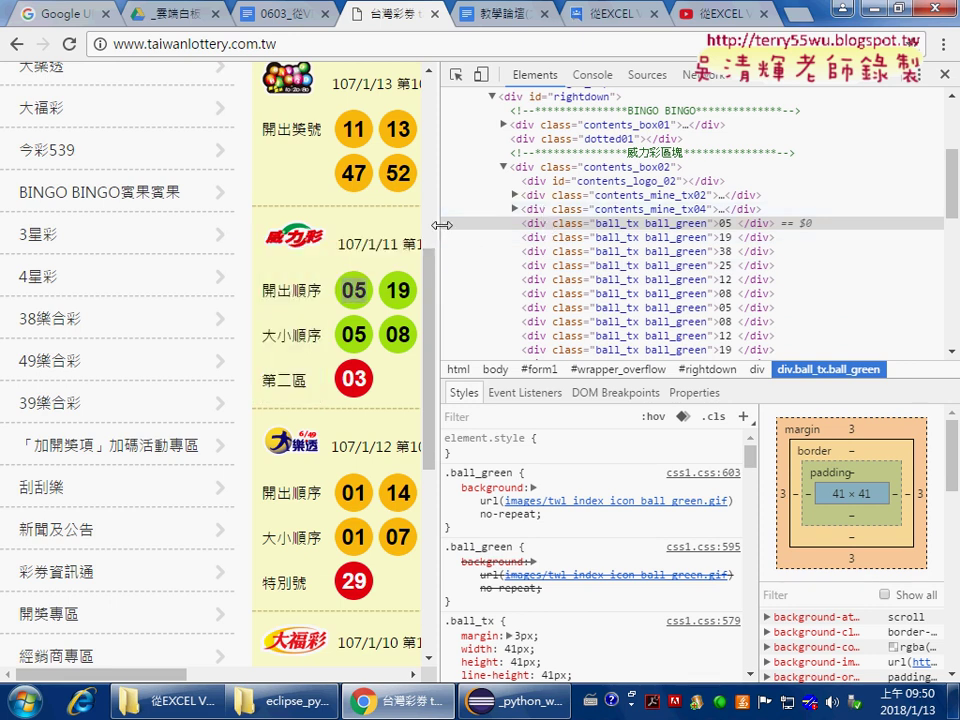
pyautogui.moveTo(440, 223); pyautogui.dragTo(512, 224)
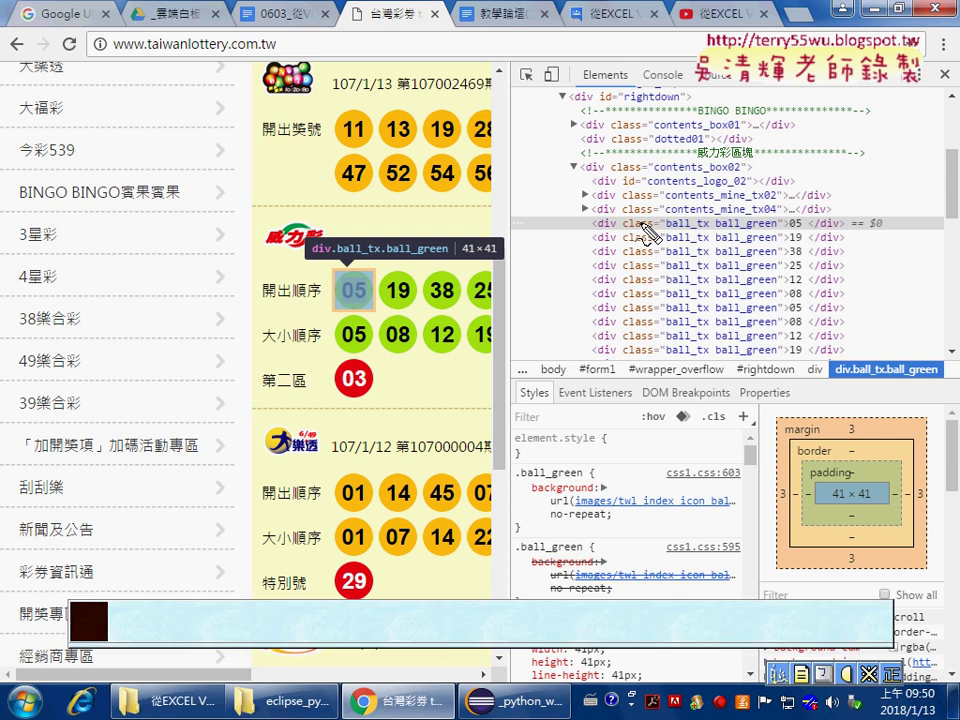
pyautogui.moveTo(596, 230); pyautogui.dragTo(618, 230)
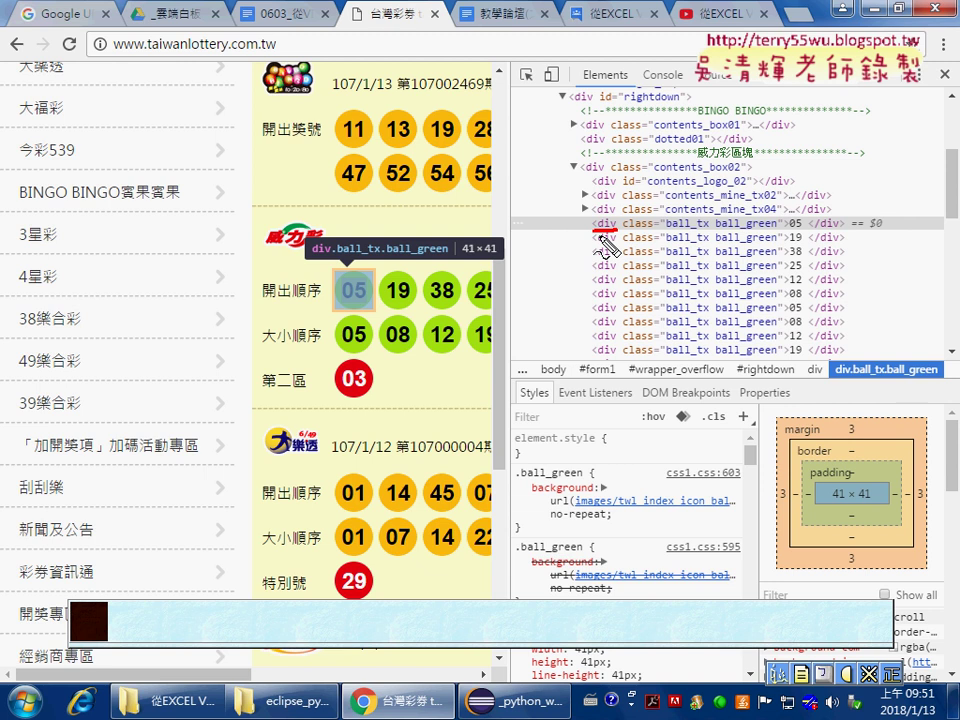
# - Underline the class="ball_tx ball_green" lines and label them CSS with an arrow
pyautogui.moveTo(600, 238); pyautogui.dragTo(603, 241)
pyautogui.moveTo(628, 231); pyautogui.dragTo(778, 229)
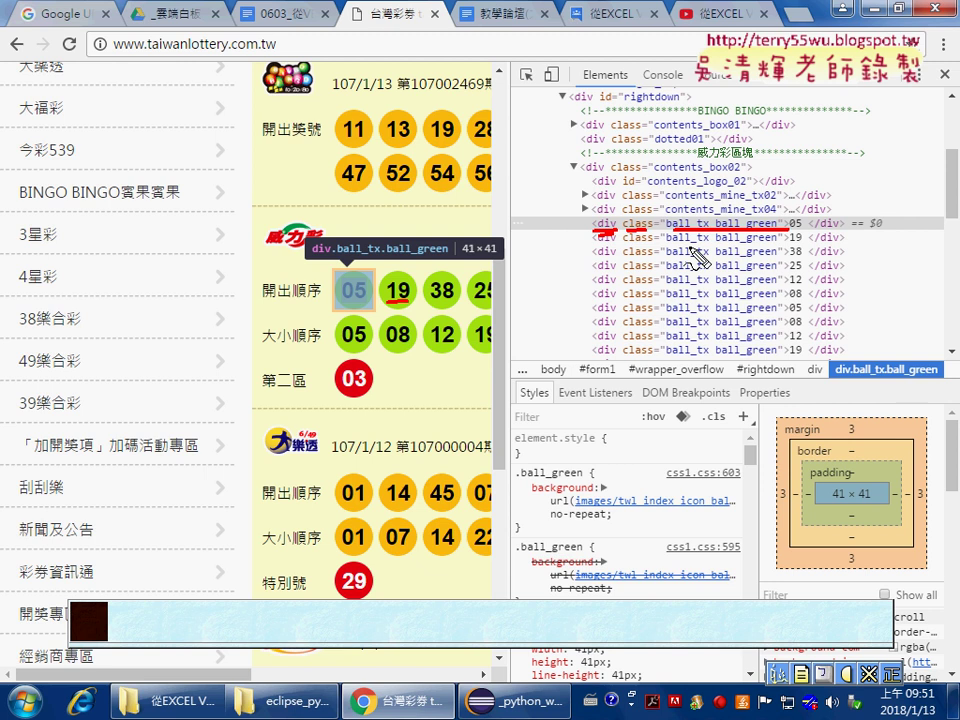
pyautogui.moveTo(676, 266); pyautogui.dragTo(776, 266)
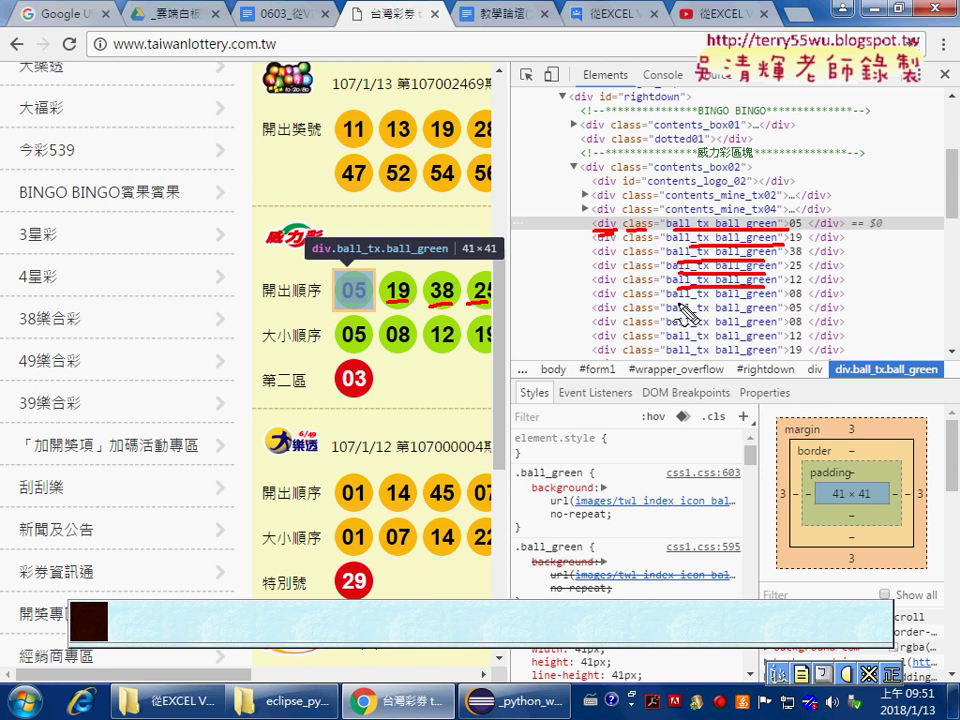
pyautogui.moveTo(678, 301); pyautogui.dragTo(765, 301)
pyautogui.moveTo(765, 105); pyautogui.dragTo(870, 132)
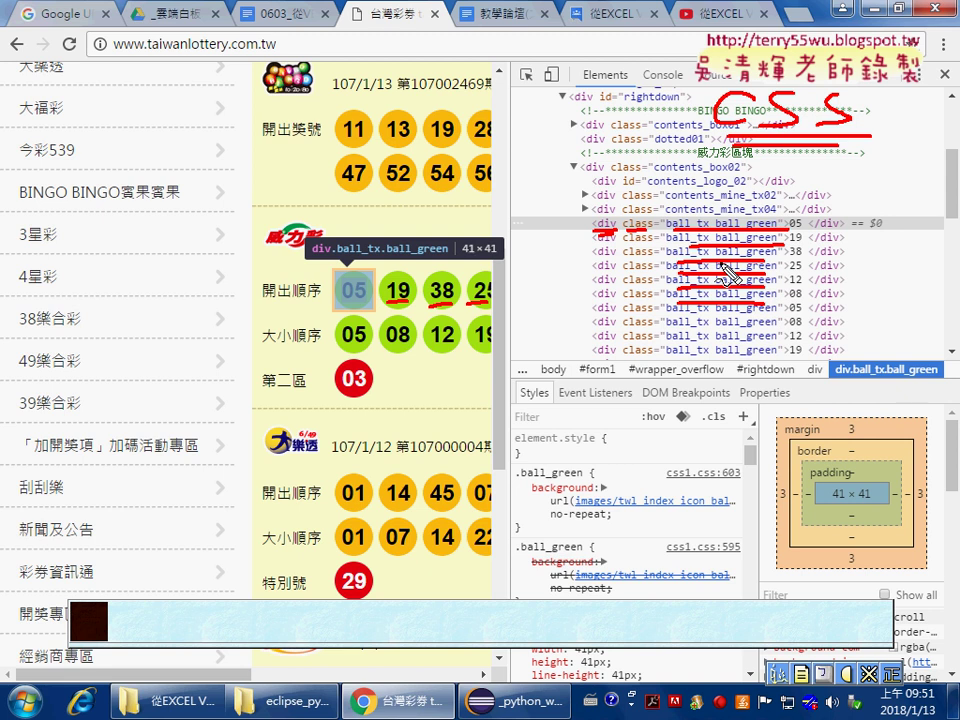
pyautogui.moveTo(763, 150); pyautogui.dragTo(738, 215)
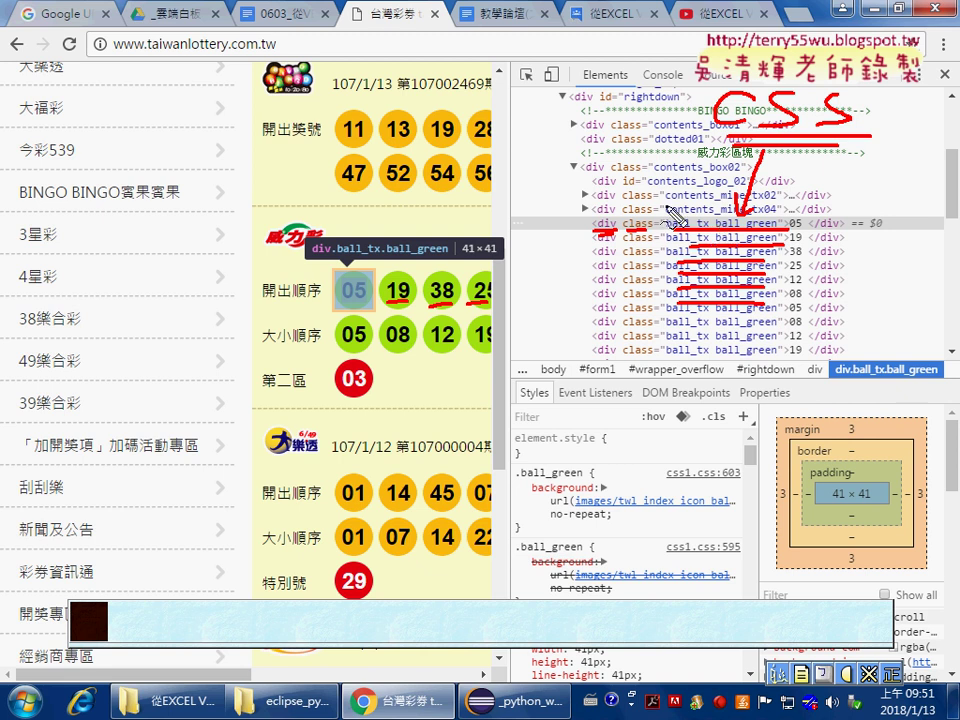
# - Circle the 威力彩 block and balls 05, 19, 38 and 25 on the page
pyautogui.moveTo(252, 212); pyautogui.dragTo(238, 336)
pyautogui.moveTo(236, 430)
pyautogui.mouseDown()
pyautogui.moveTo(262, 279)
pyautogui.moveTo(321, 212)
pyautogui.moveTo(545, 258)
pyautogui.moveTo(548, 410)
pyautogui.moveTo(236, 407)
pyautogui.mouseUp()
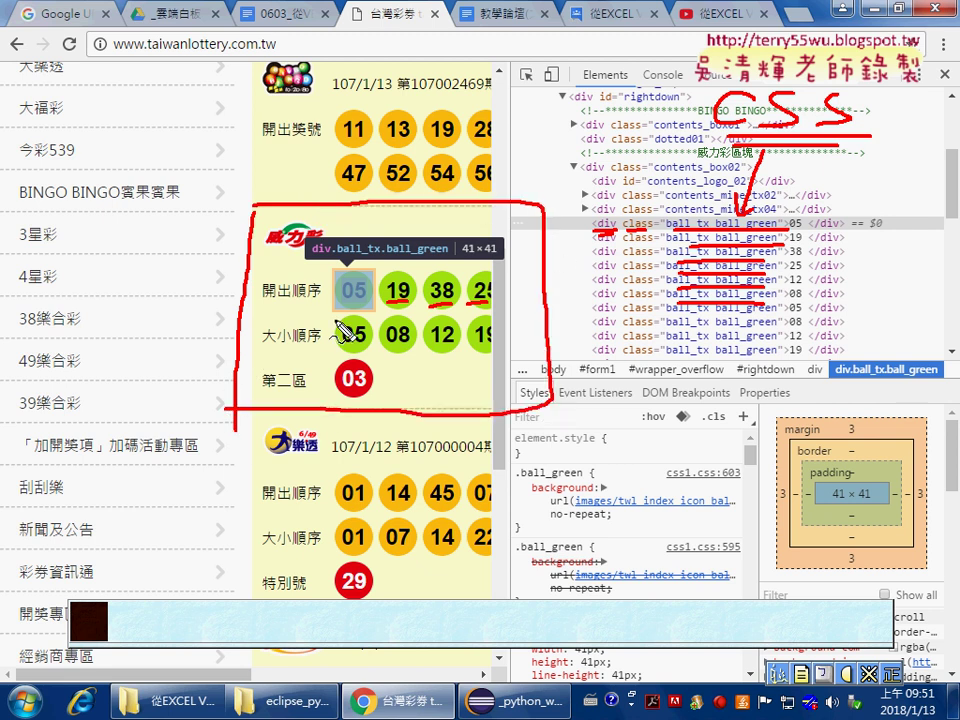
pyautogui.moveTo(368, 270)
pyautogui.mouseDown()
pyautogui.moveTo(386, 298)
pyautogui.moveTo(503, 315)
pyautogui.mouseUp()
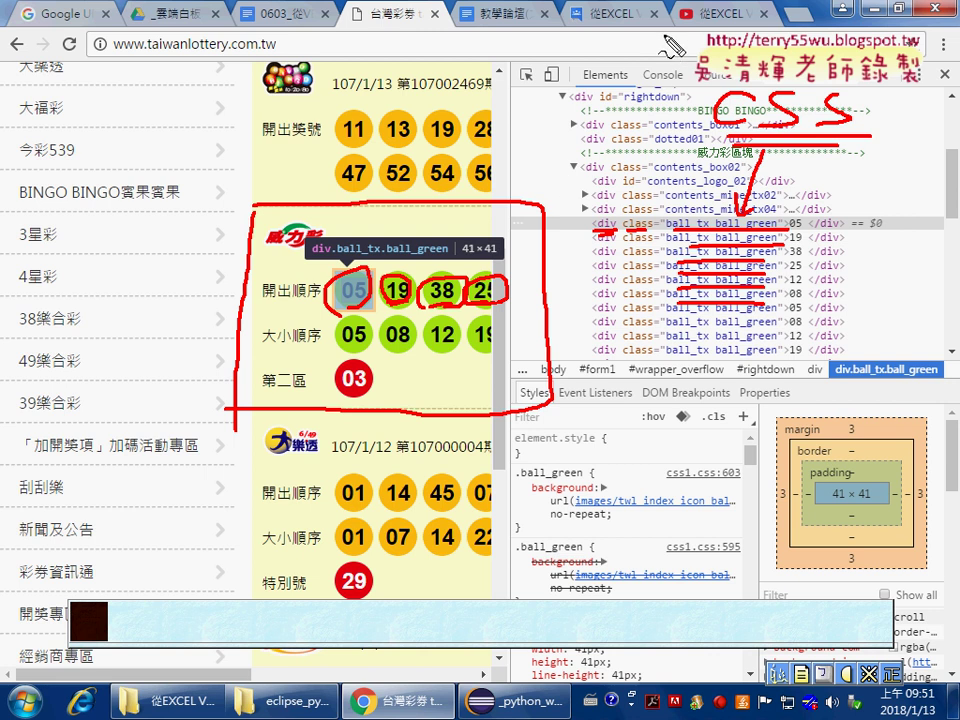
pyautogui.moveTo(658, 20)
pyautogui.mouseDown()
pyautogui.moveTo(690, 60)
pyautogui.moveTo(705, 395)
pyautogui.mouseUp()
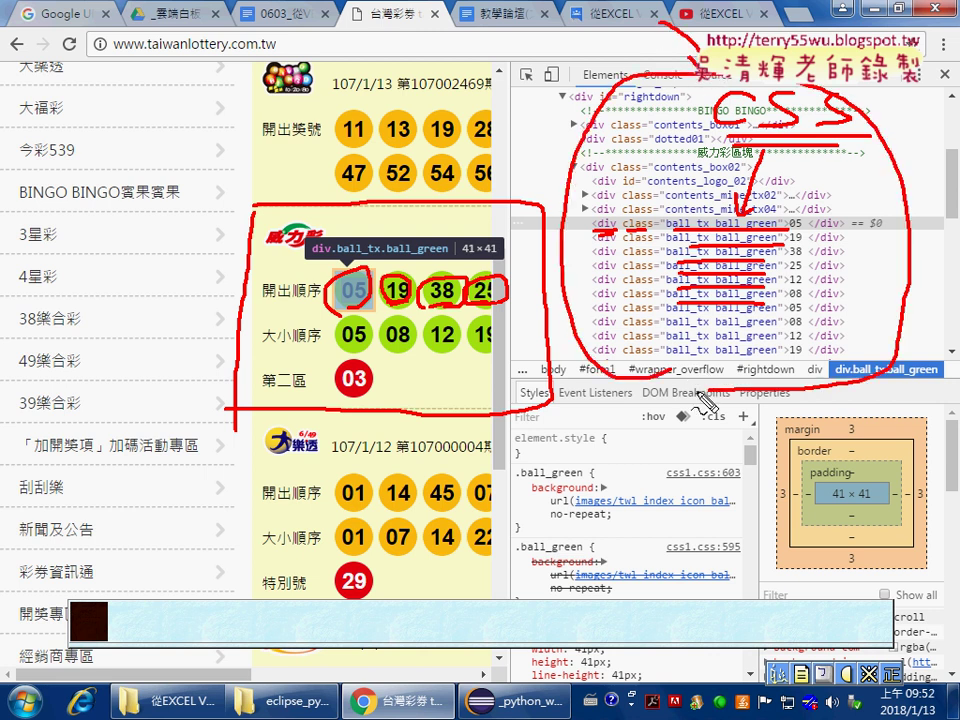